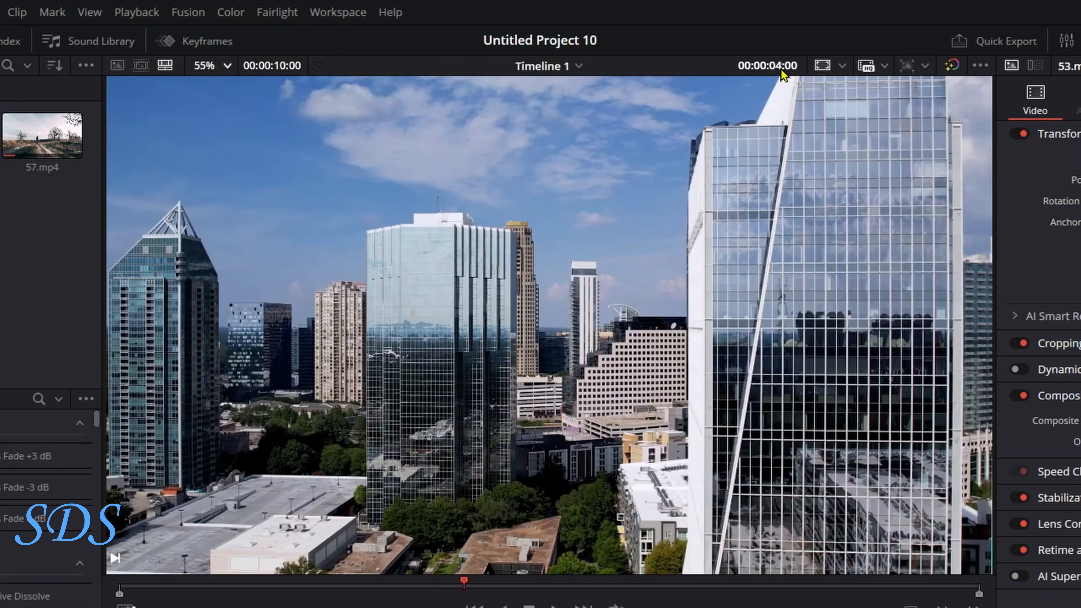
Step: Shorten the 0% freeze segment of 53.mp4 to end at 00:00:04:20 and split the clip at that point
click(781, 70)
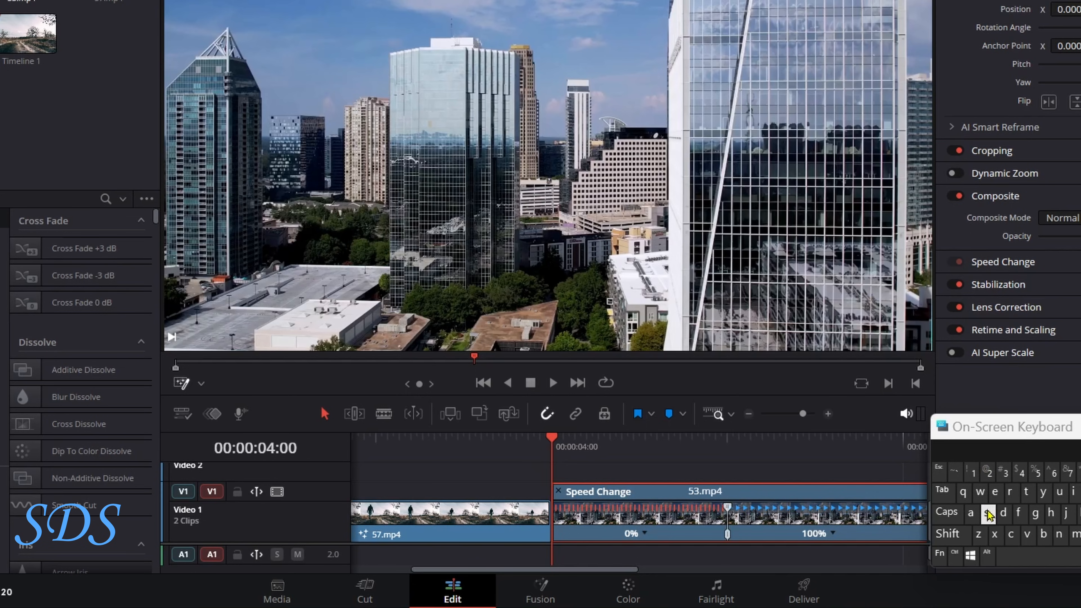
key(Return)
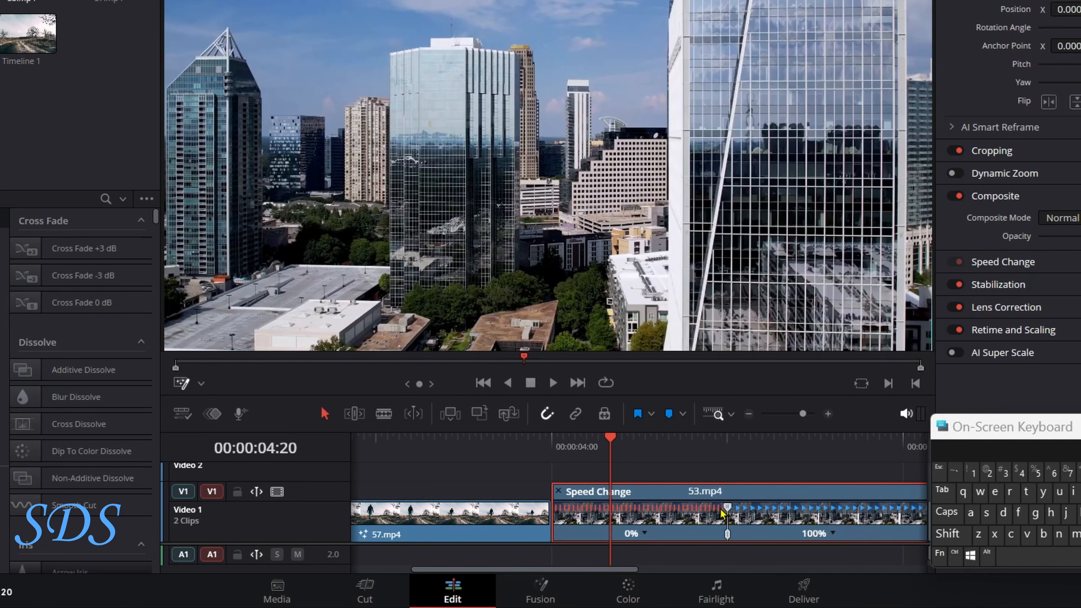
drag(730, 514, 613, 517)
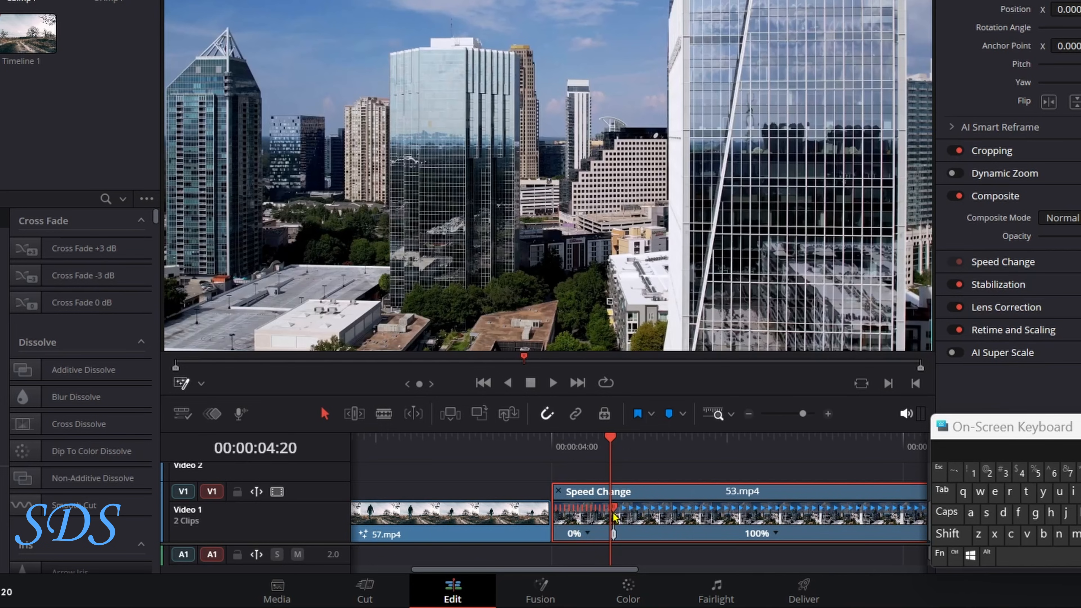
click(955, 558)
key(ctrl+backslash)
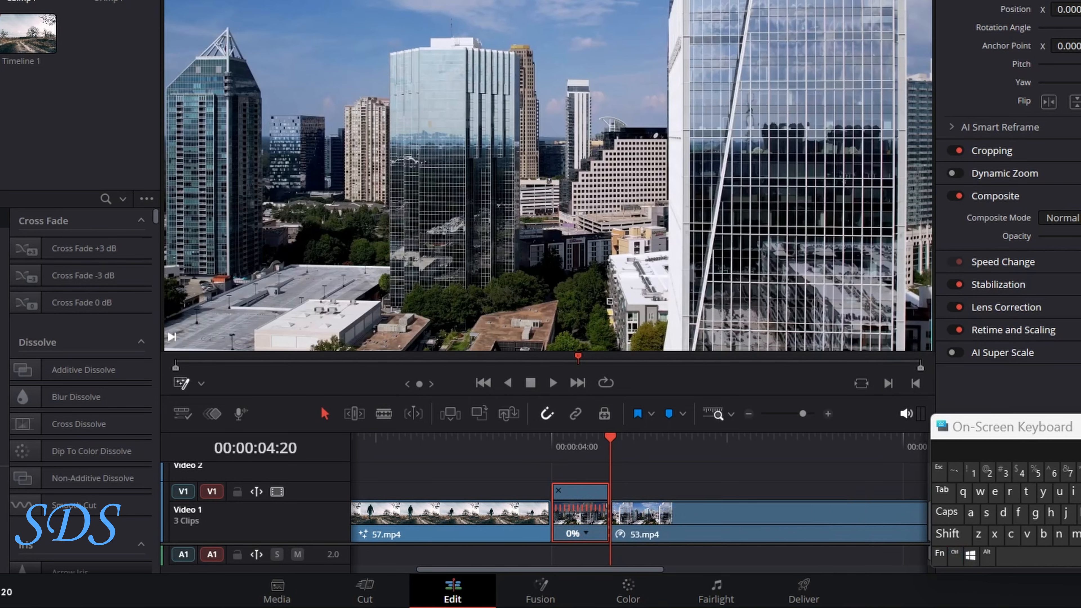
Step: Scrub across the moving and frozen parts of 53.mp4, and close the retime controls on the frozen clip
drag(611, 447, 727, 450)
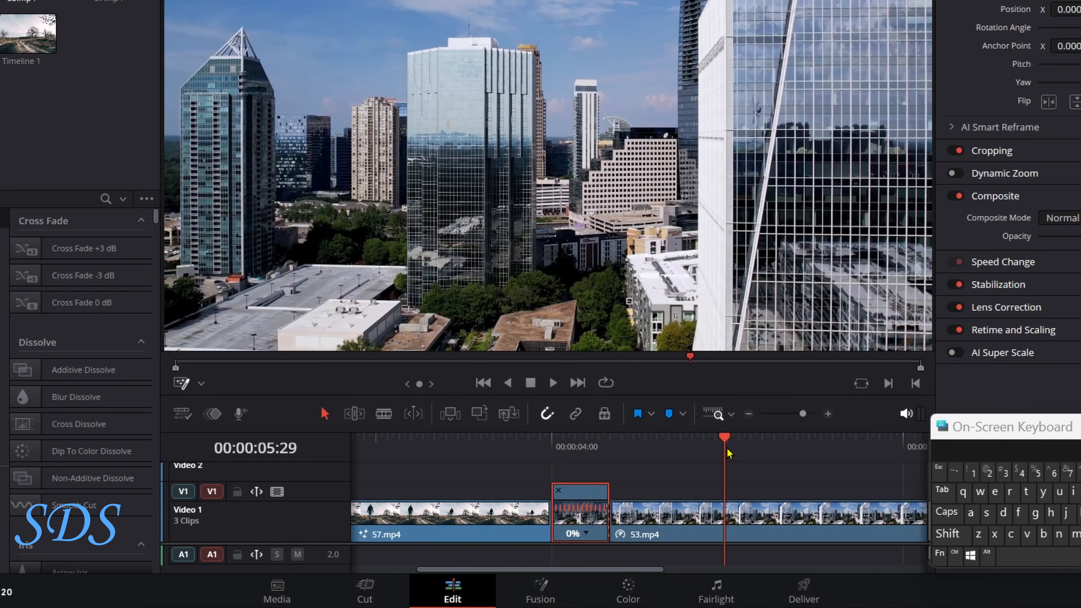
drag(729, 453, 583, 454)
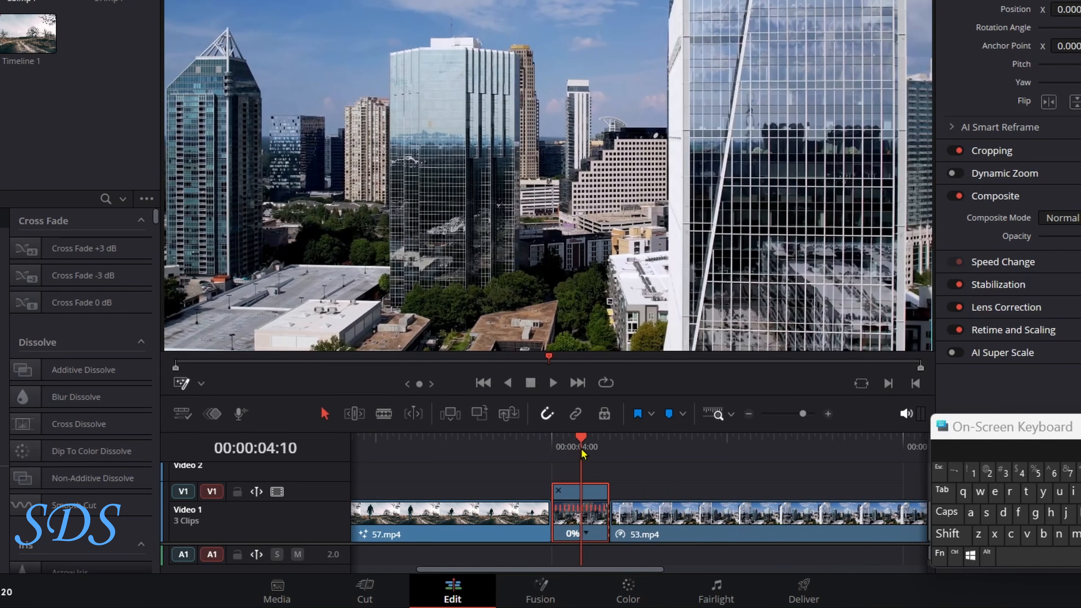
click(559, 490)
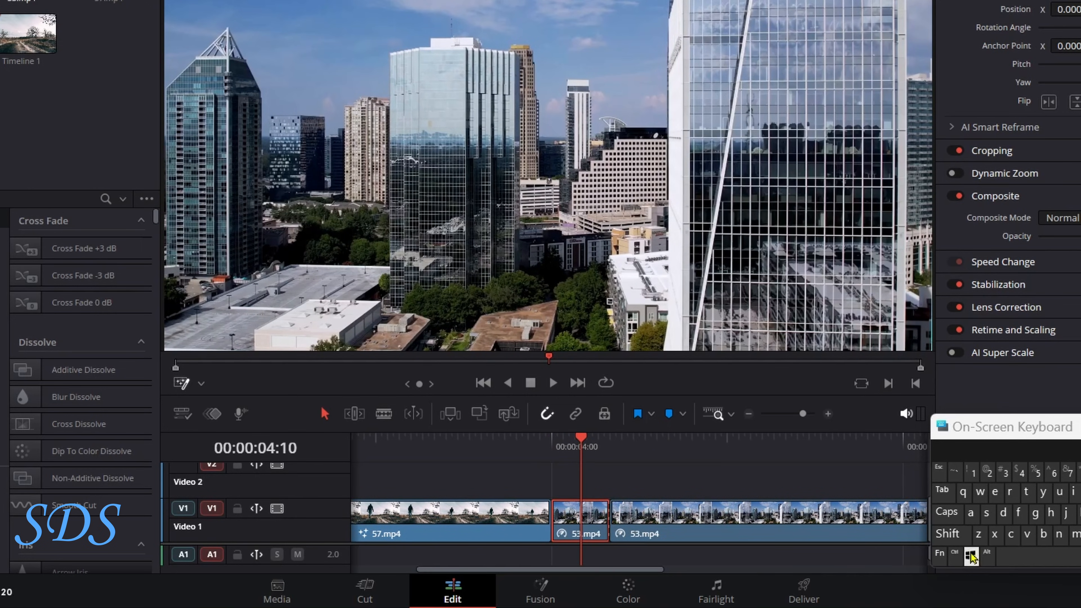
Step: Duplicate the short frozen 53.mp4 clip onto Video 2 directly above the original, starting at 00:00:04:00
click(988, 556)
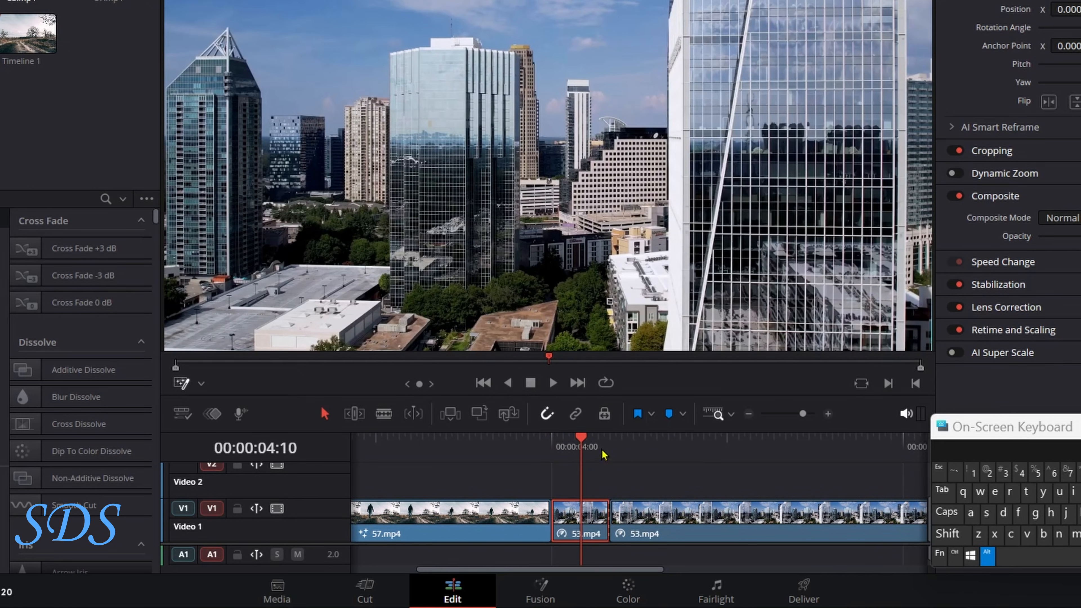
click(552, 445)
drag(570, 515, 567, 491)
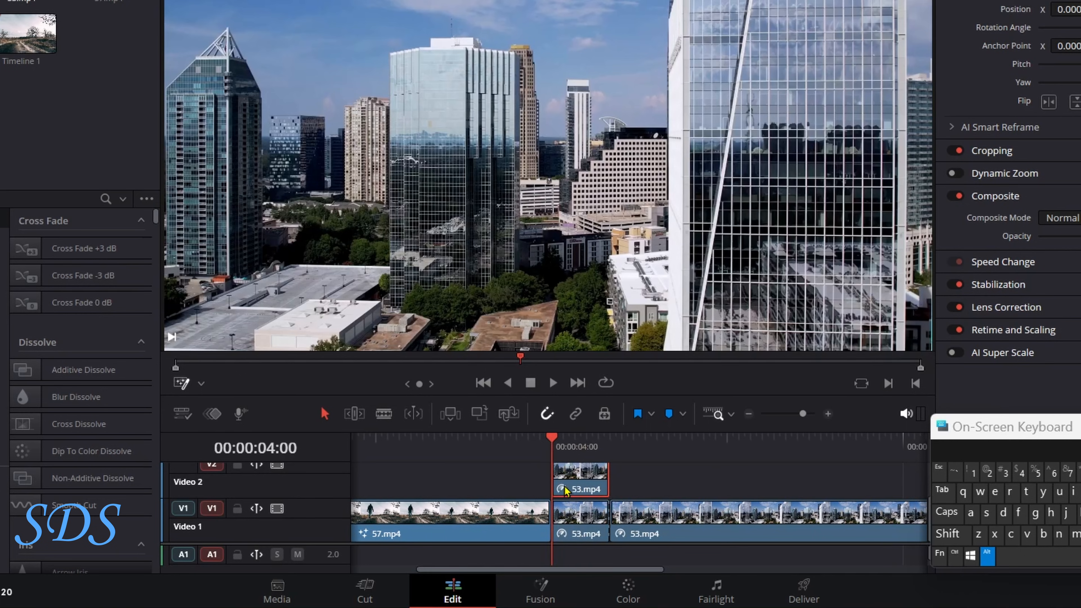
click(986, 558)
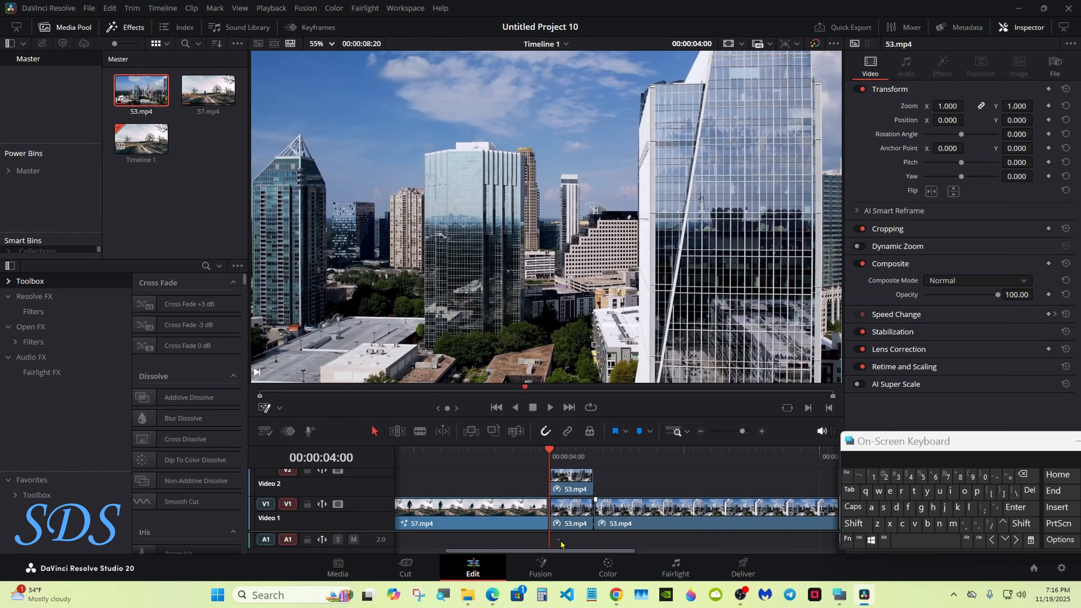
Step: Combine the two stacked frozen 53.mp4 clips into a new Fusion clip
drag(569, 556, 580, 475)
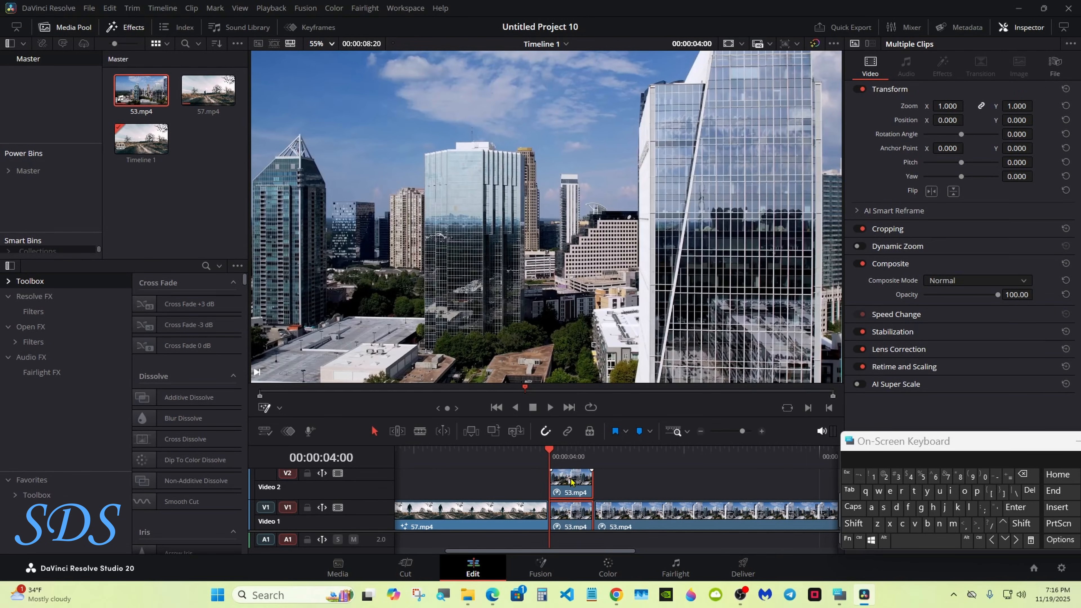
right_click(571, 481)
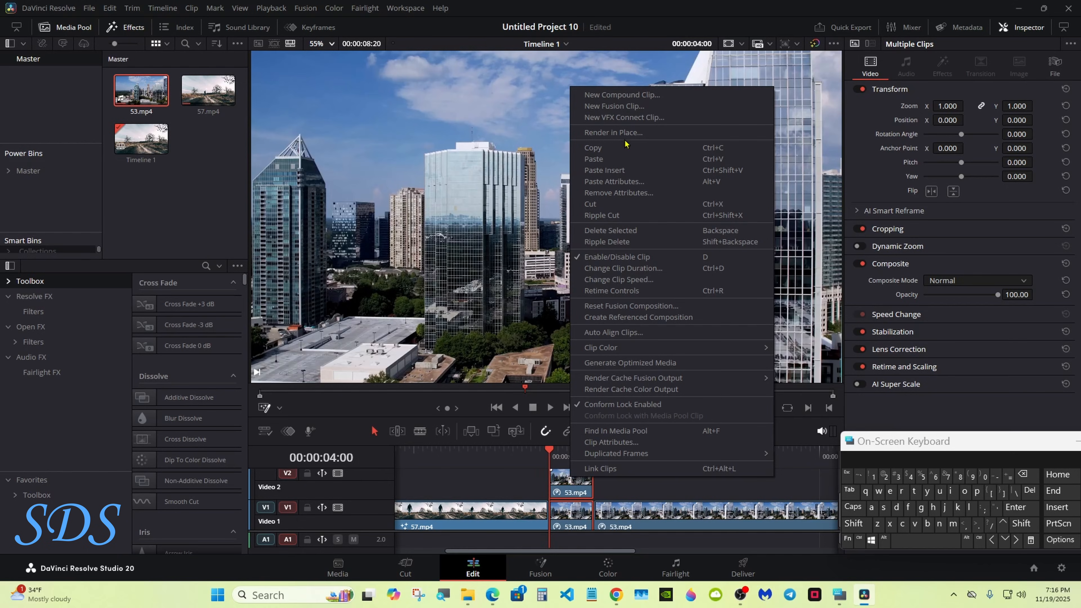
click(625, 106)
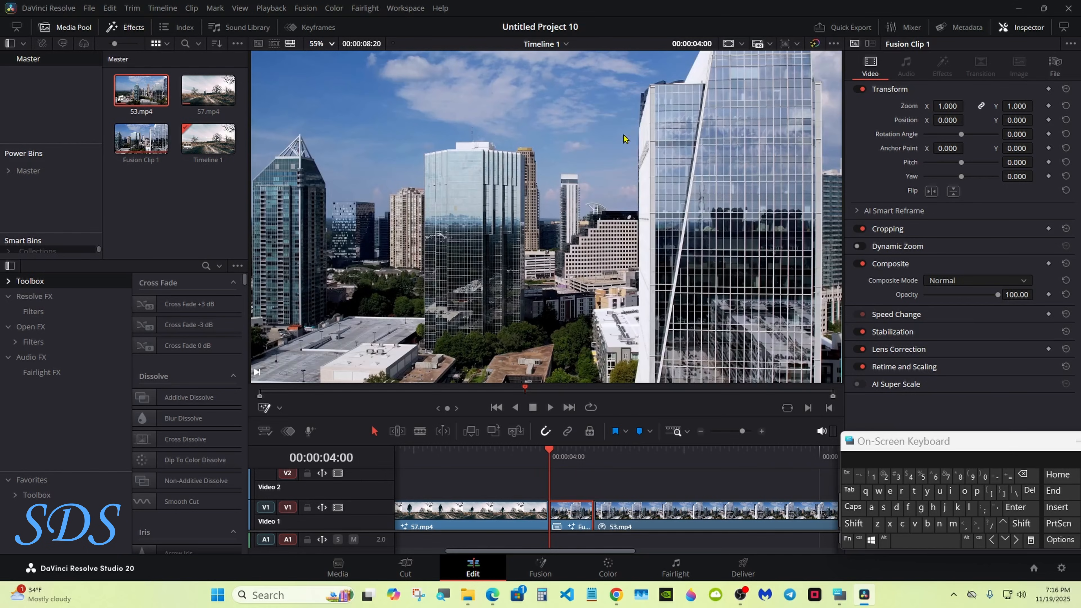
Step: Move the Fusion clip to Video 2 over the end of 57.mp4, and shift 53.mp4 to start directly after 57.mp4
drag(564, 506, 523, 494)
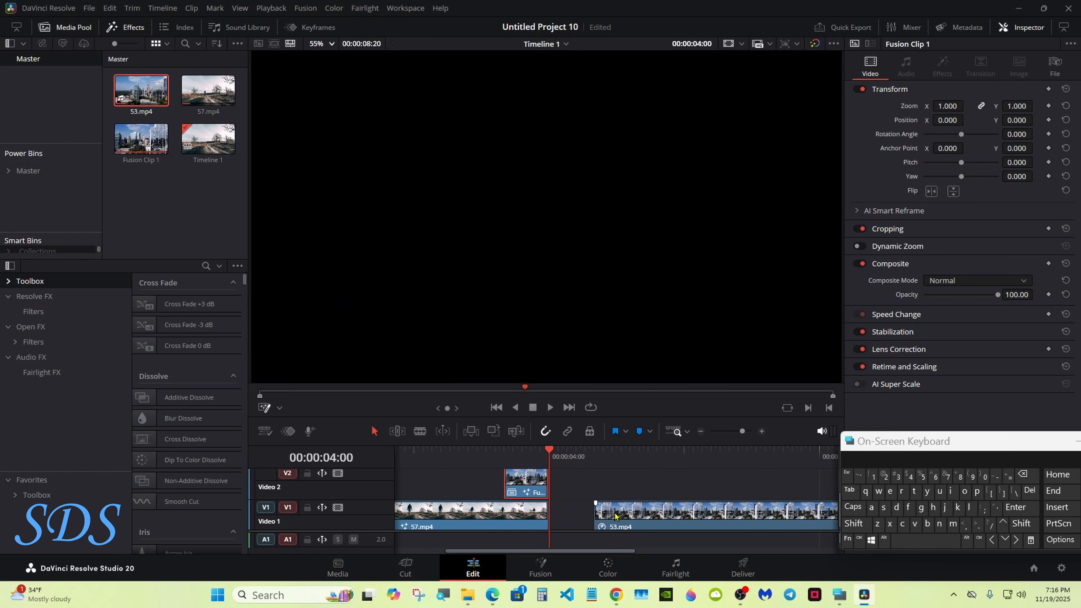
drag(617, 518, 575, 518)
Step: Open the Fusion clip on the Fusion page and spread out its nodes, with both merges near MediaOut1 and the MediaIn1 branch raised above MediaIn2
click(525, 451)
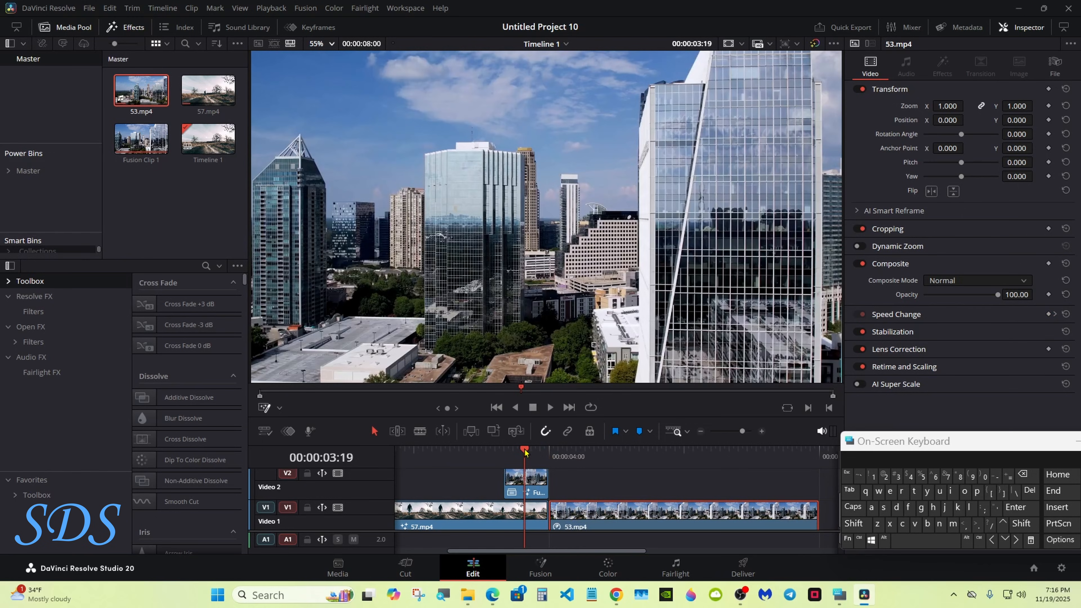
click(540, 569)
drag(34, 453, 357, 509)
drag(377, 499, 672, 499)
click(635, 484)
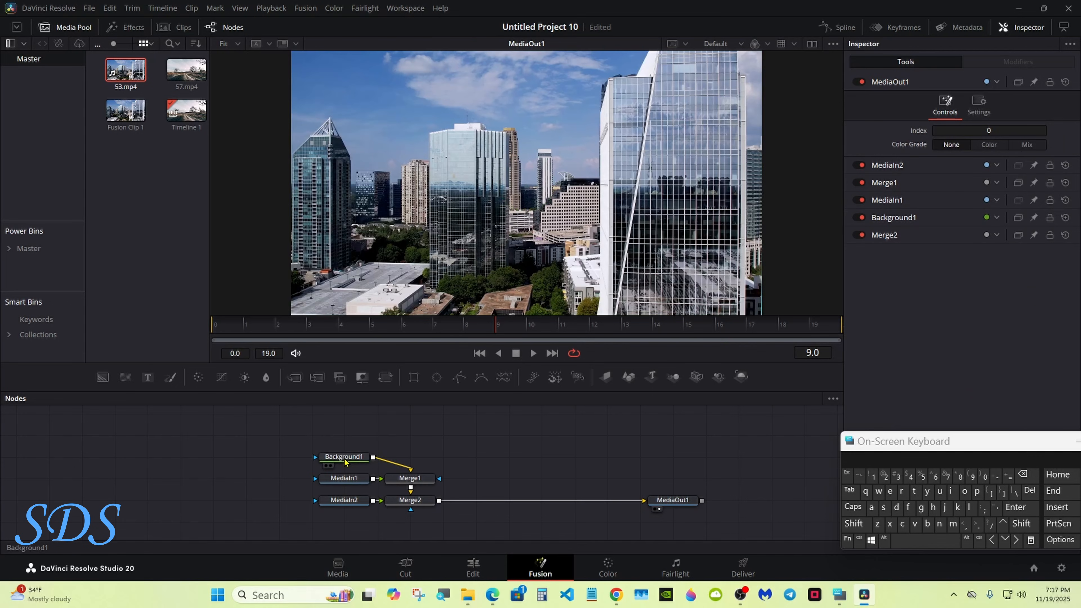
drag(345, 461, 607, 500)
drag(283, 444, 634, 490)
drag(609, 478, 608, 434)
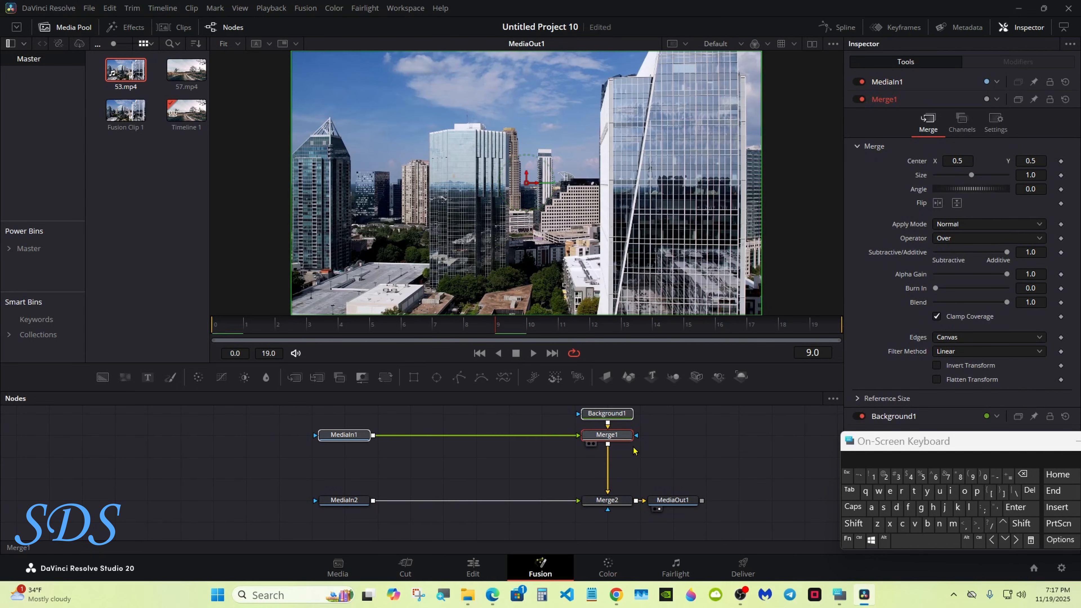
Step: Add a polygon mask to the MediaIn2 node
click(353, 501)
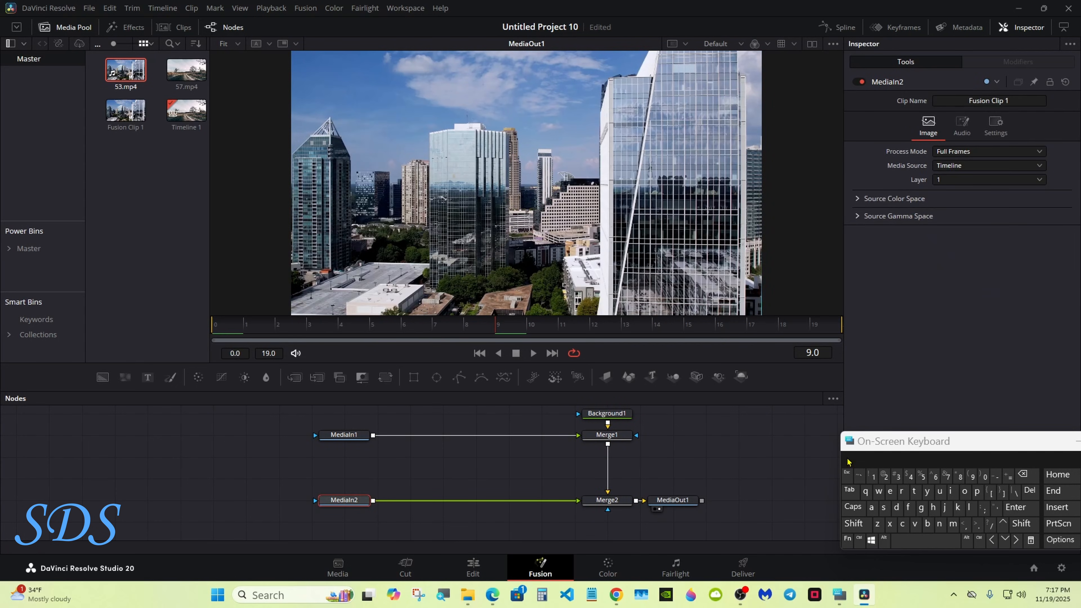
drag(847, 462, 801, 487)
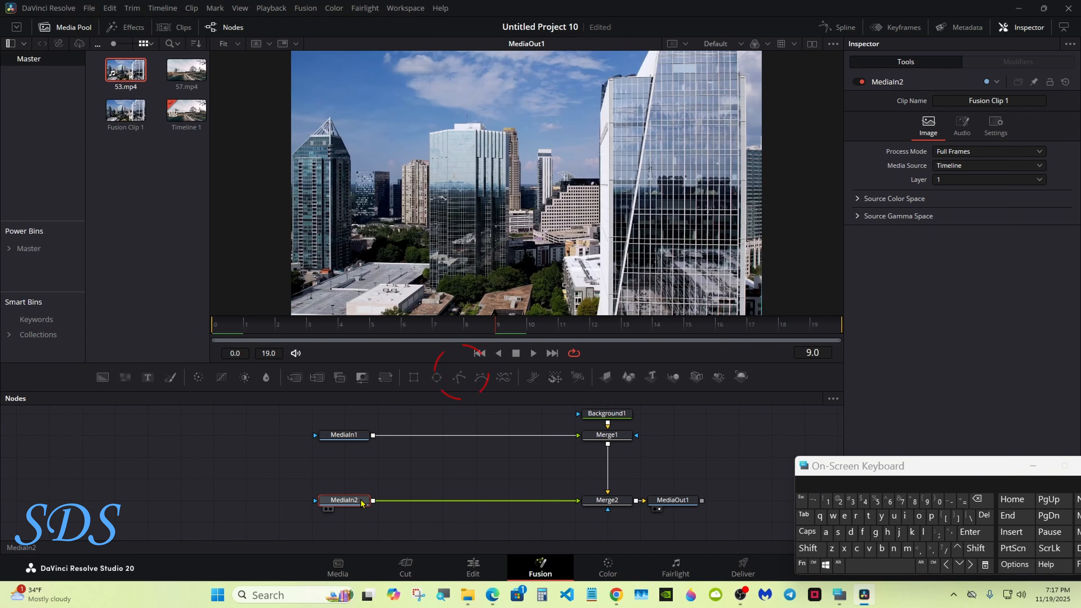
click(463, 383)
Step: Start the mask outline outside the frame's left edge and trace the pointed left tower and flat roof to the central glass tower's base
drag(537, 392, 532, 530)
right_click(495, 307)
mouse_move(519, 309)
click(635, 435)
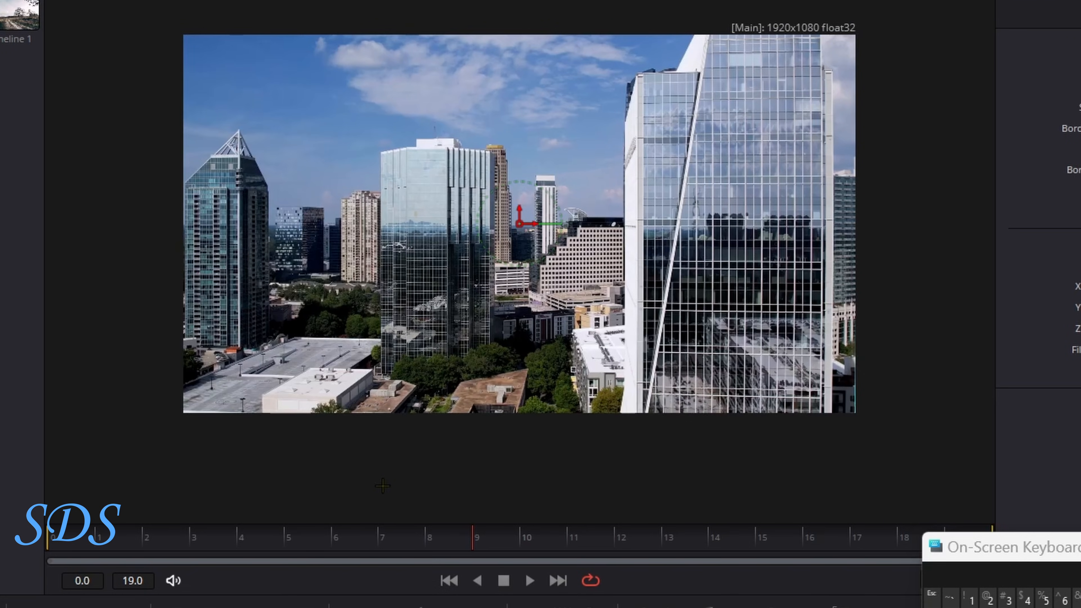
click(163, 210)
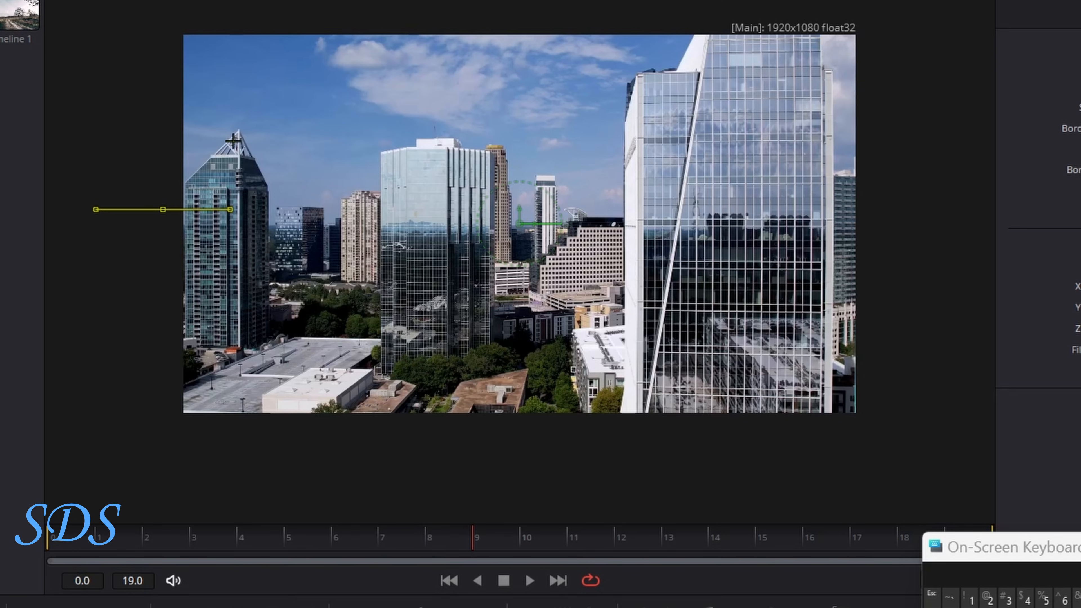
click(239, 133)
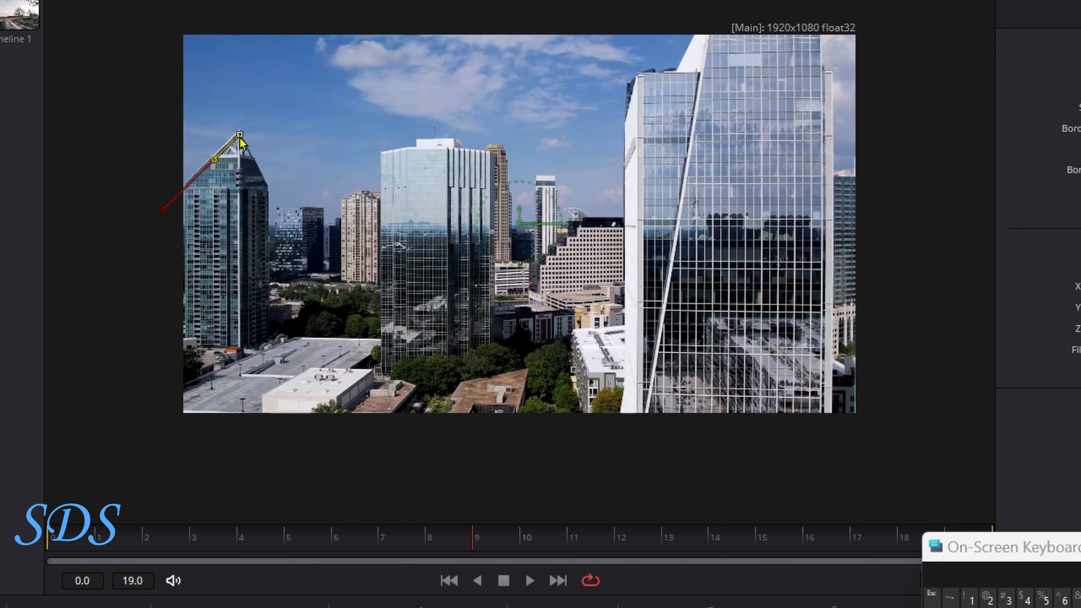
click(267, 187)
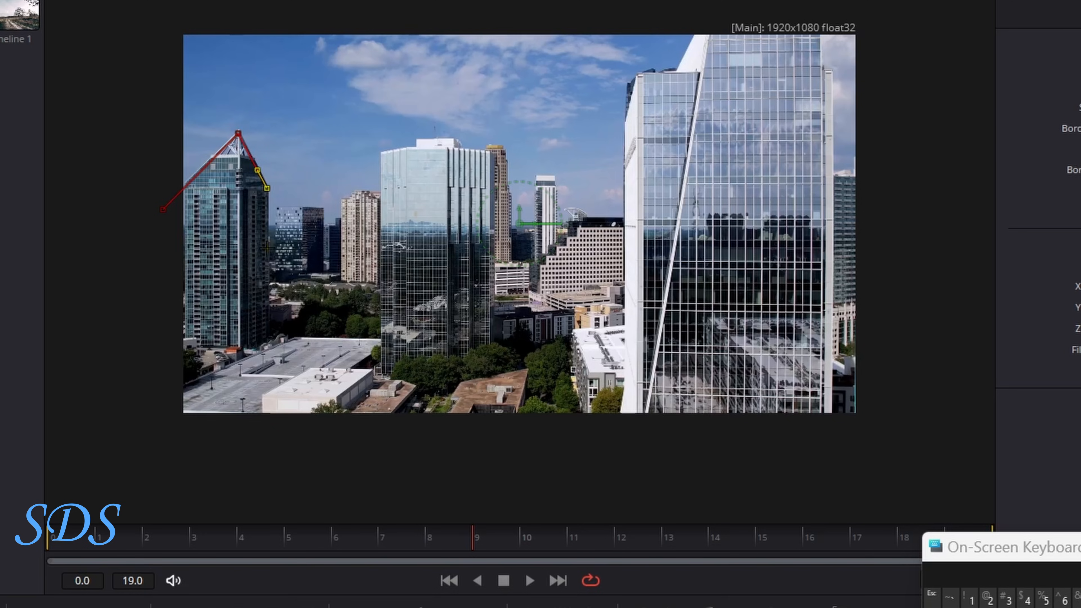
click(266, 348)
click(380, 340)
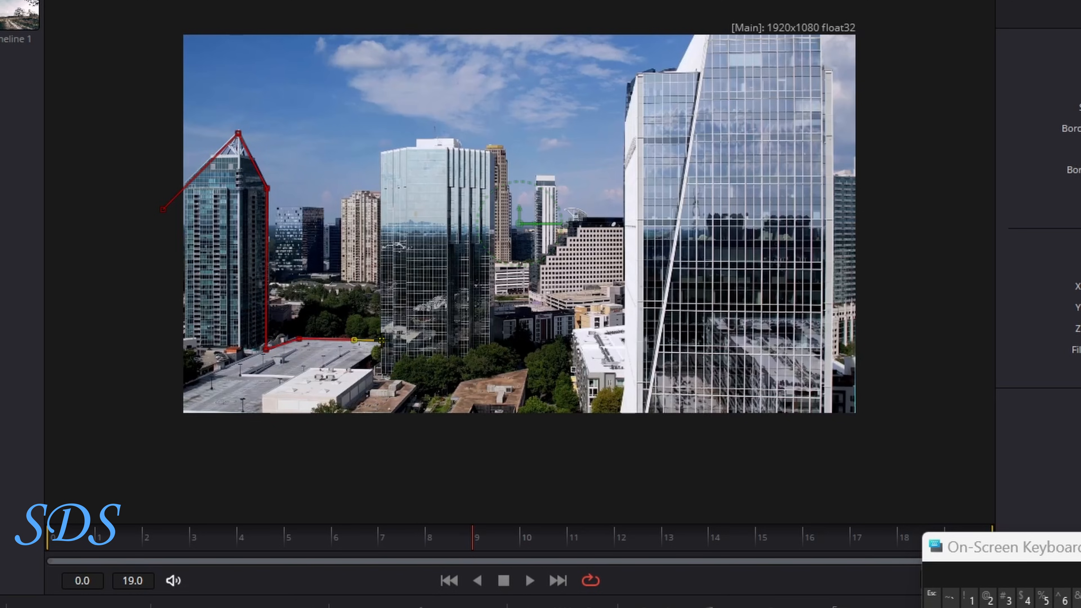
Step: Continue the mask outline up the central glass tower, around its raised rooftop block and partway down its right side
click(380, 153)
click(416, 149)
click(416, 141)
click(443, 141)
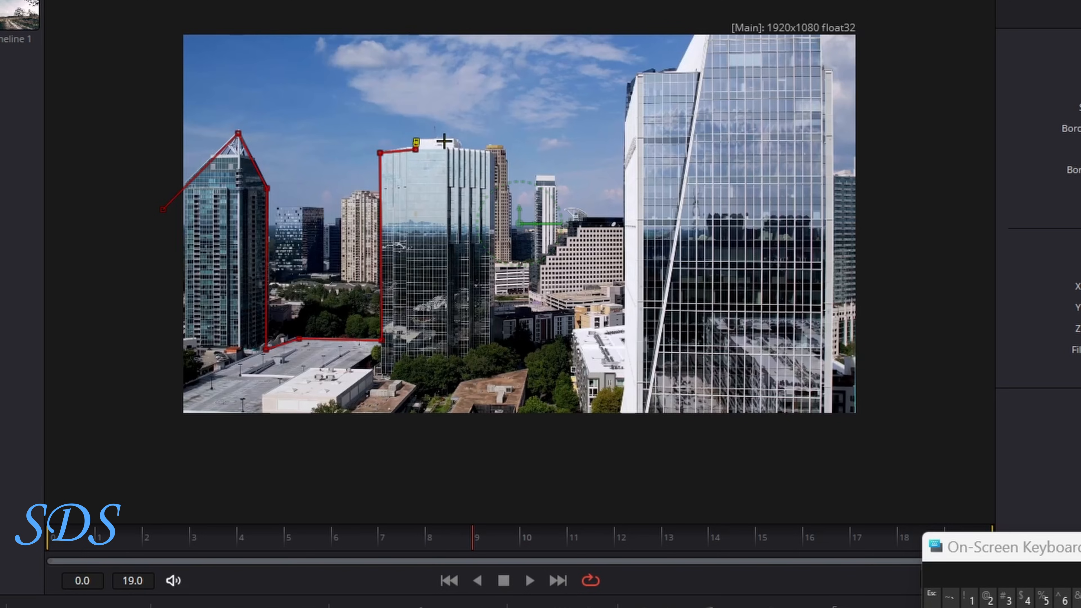
click(456, 142)
click(456, 149)
click(479, 151)
click(490, 151)
click(492, 248)
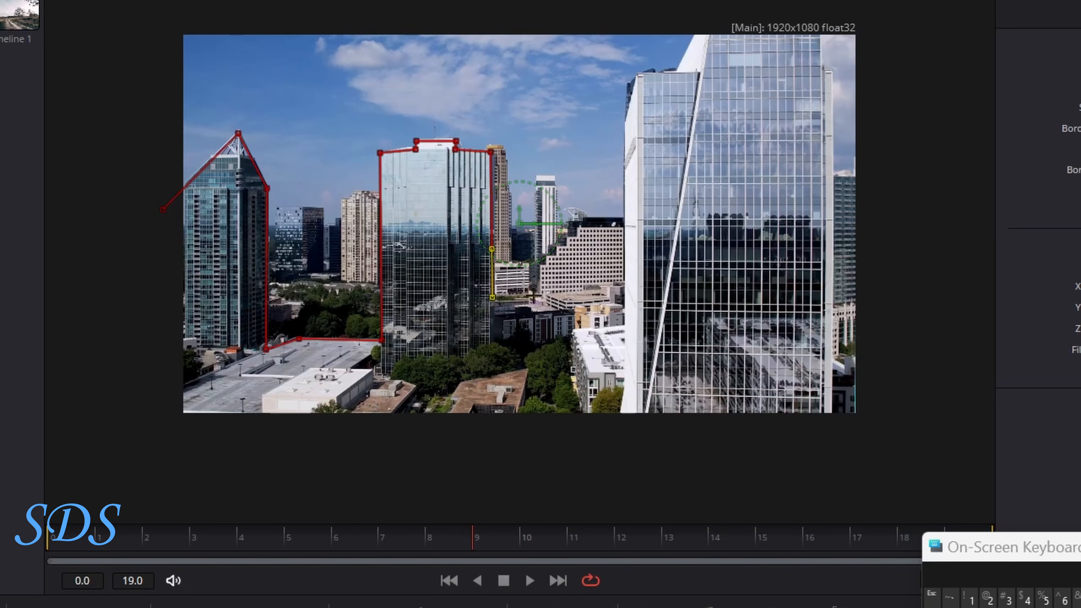
Step: Continue the mask outline along the low rooftops and up the stepped building to the edge of the large right tower
click(535, 296)
click(535, 266)
click(562, 239)
click(576, 226)
click(625, 226)
Step: Trace the mask outline up the left edge and roofline of the large right tower to just above the frame
click(624, 157)
click(624, 123)
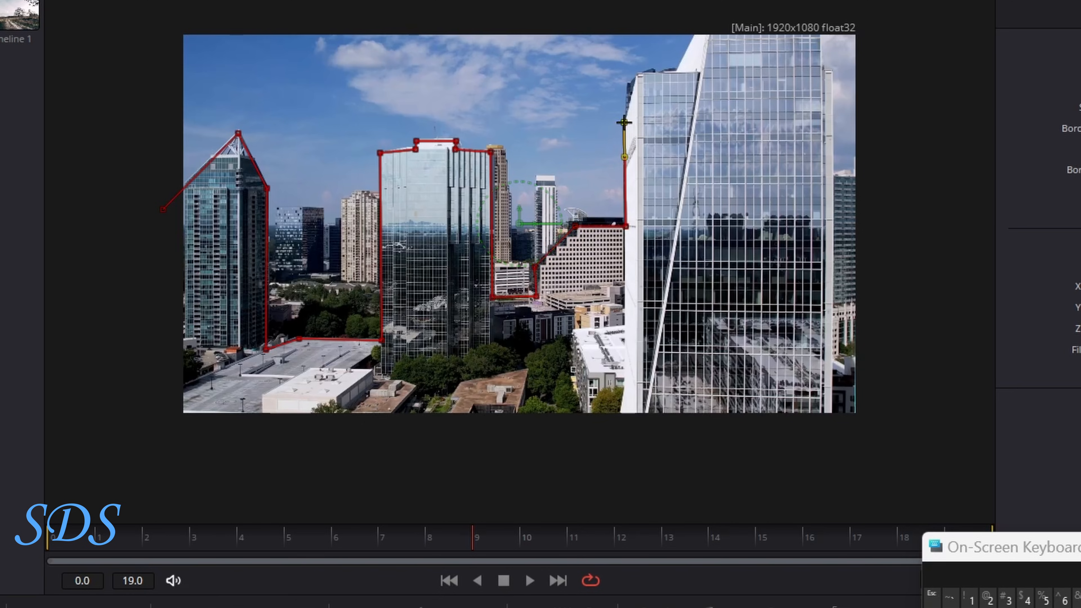
click(634, 92)
click(639, 76)
click(664, 73)
click(675, 72)
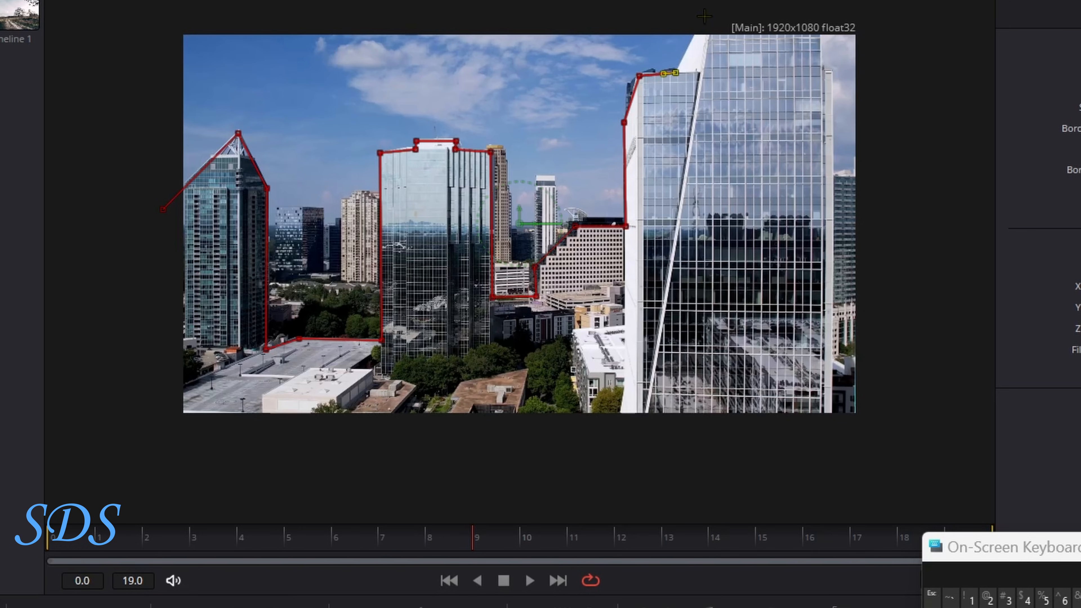
click(697, 33)
click(707, 14)
Step: Carry the mask outline around the outside of the frame's right, bottom and left sides, and close it at the starting point
click(886, 14)
click(886, 296)
click(886, 438)
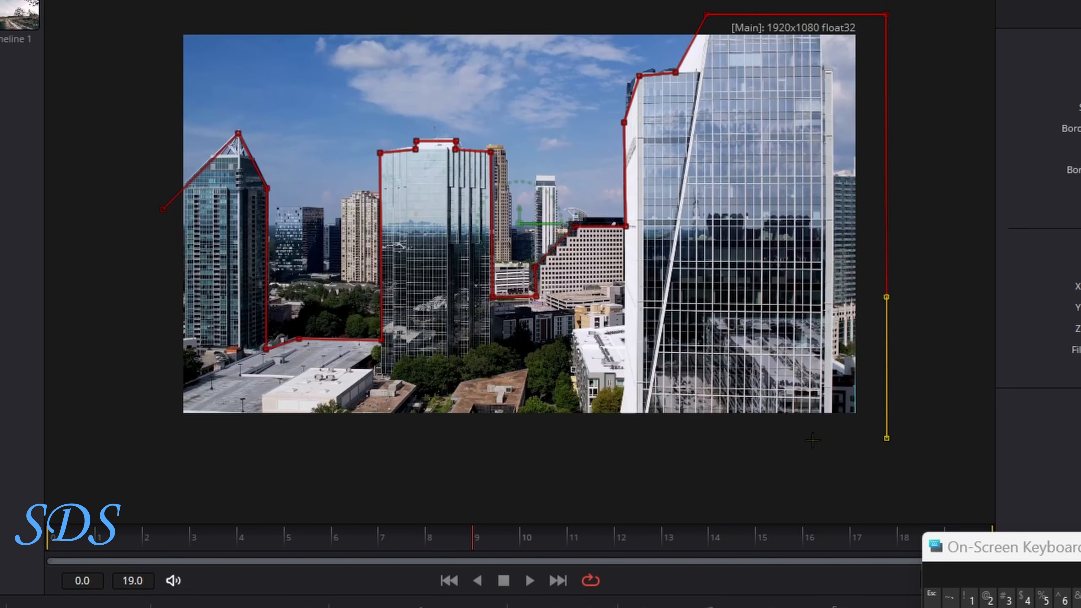
click(403, 440)
click(161, 441)
click(163, 210)
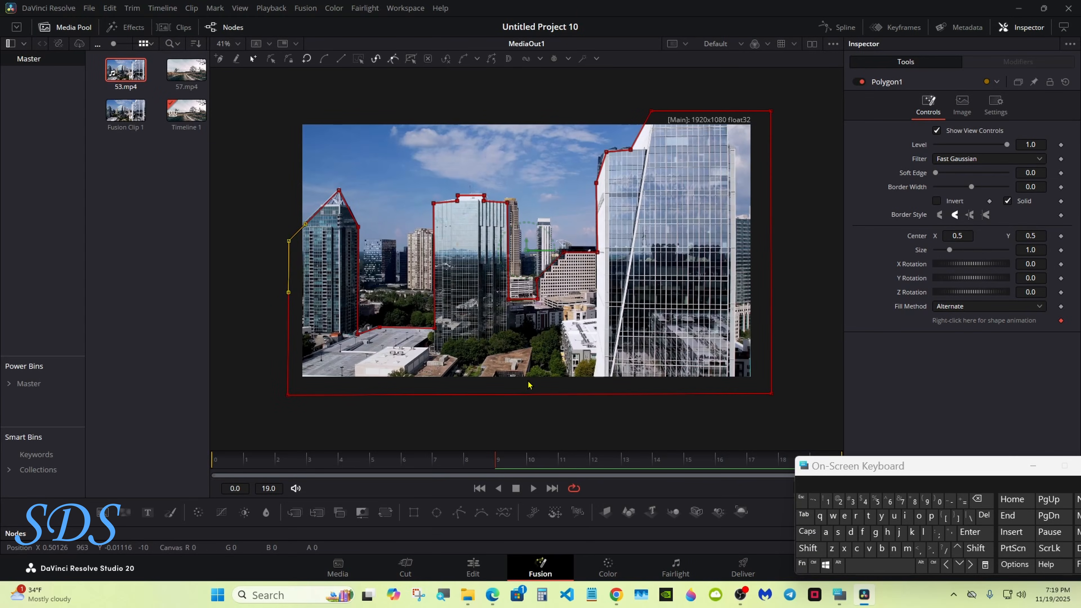
Step: Switch the finished polygon out of point-drawing mode and remove its shape animation keyframe
click(272, 60)
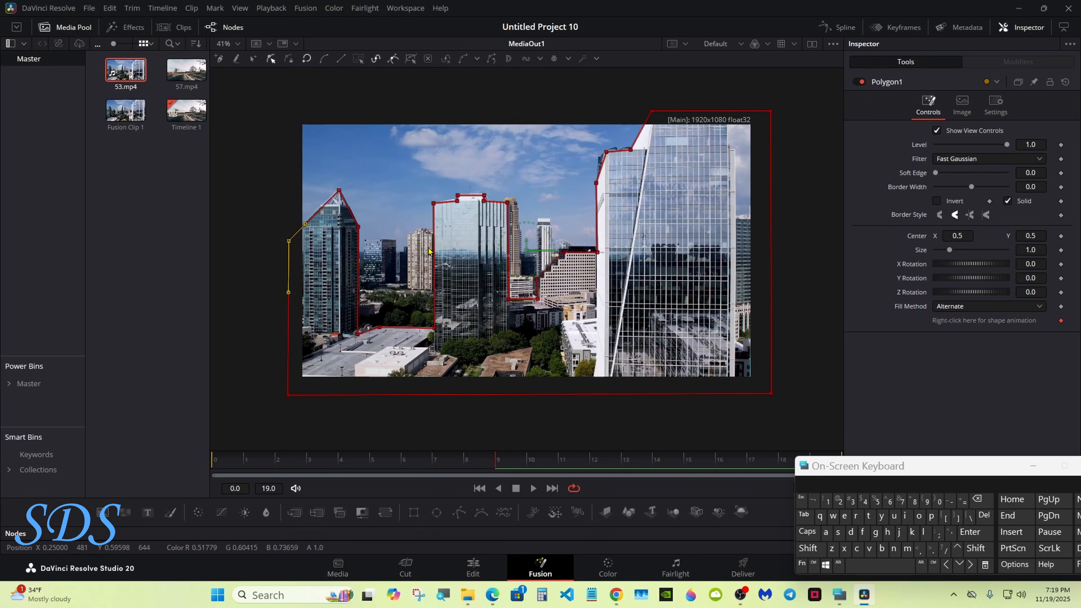
drag(584, 525, 584, 380)
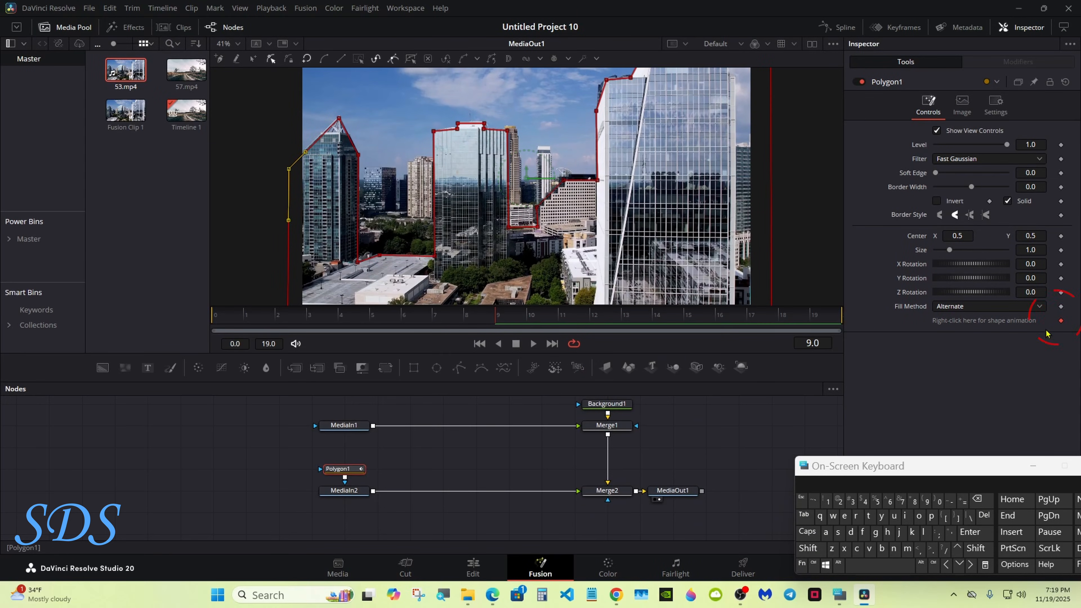
click(1061, 320)
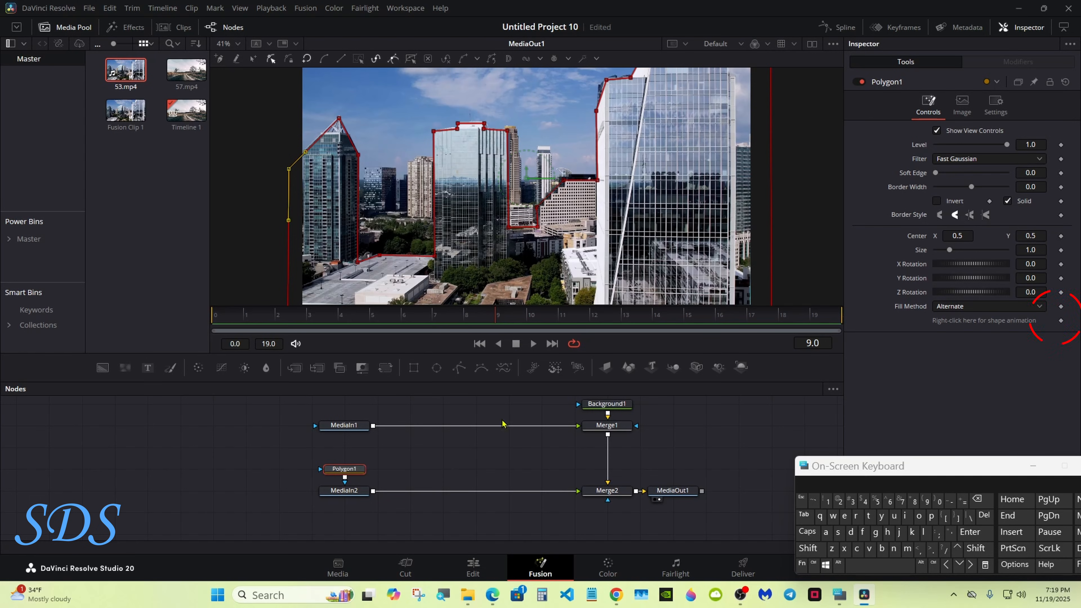
Step: Copy the Polygon1 mask, paste it as a separate mask connected to MediaIn1, and invert the copy
right_click(357, 471)
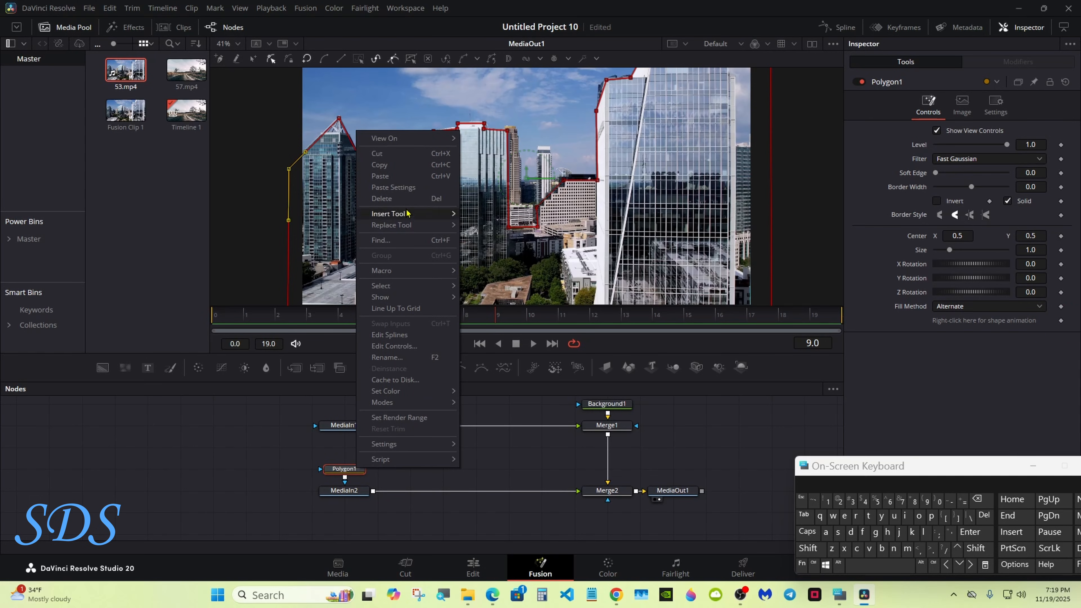
click(400, 169)
click(347, 408)
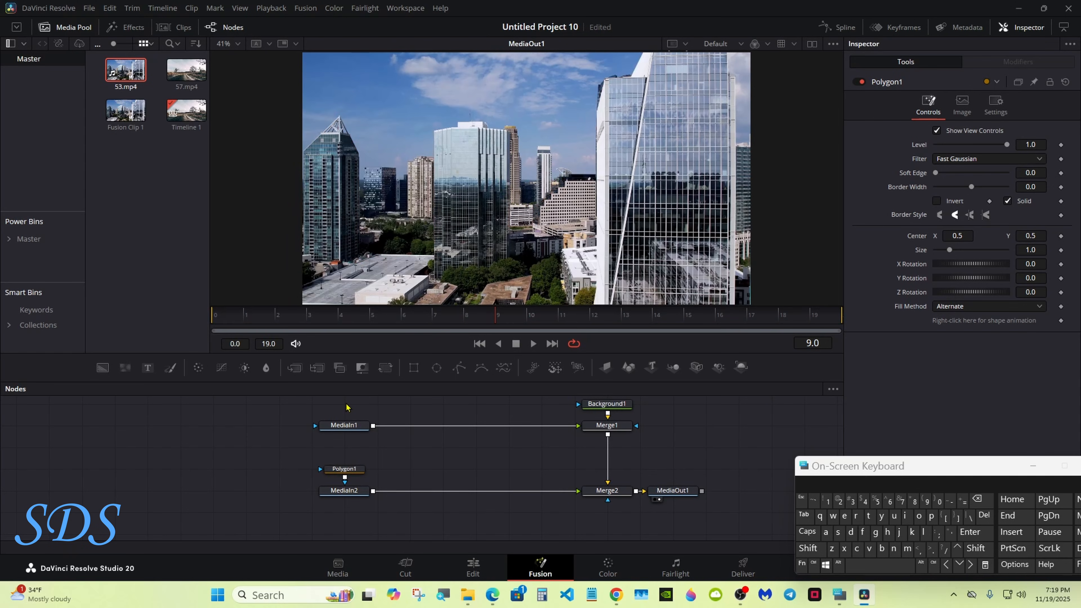
right_click(347, 407)
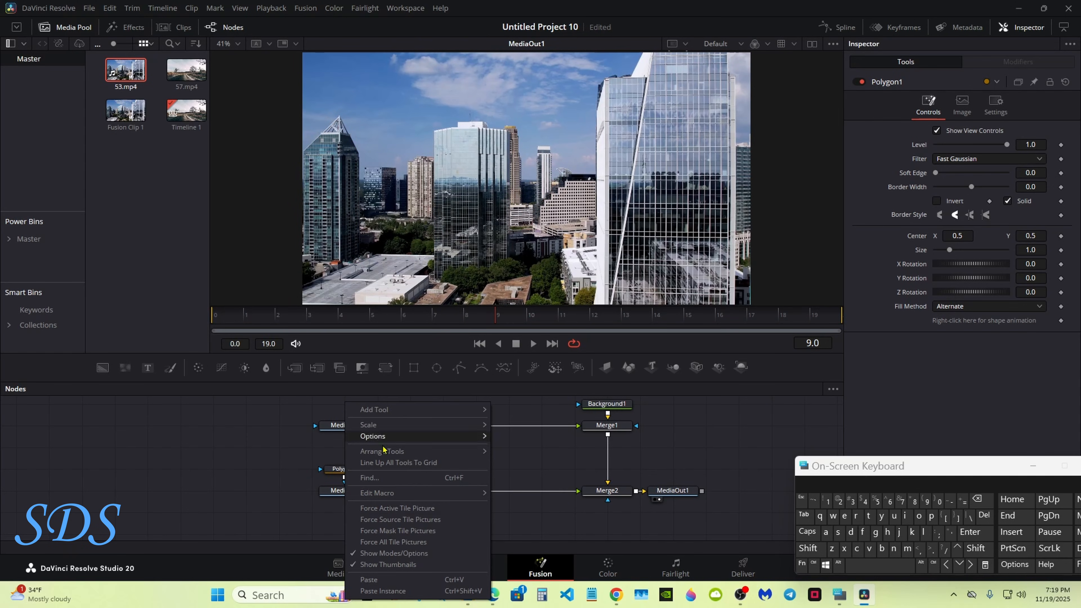
click(392, 583)
drag(345, 429, 336, 448)
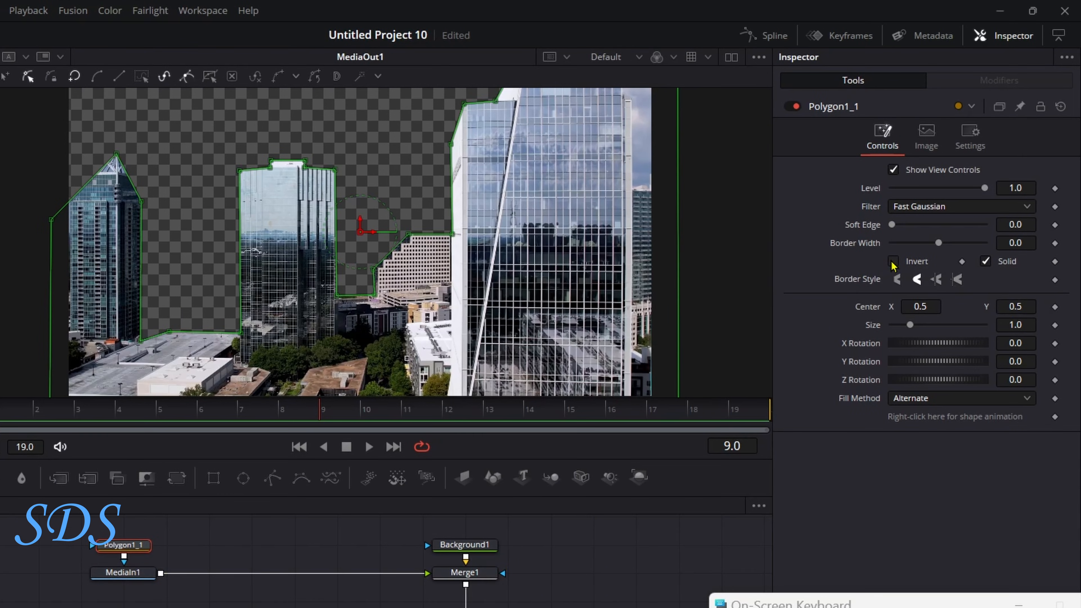
click(937, 200)
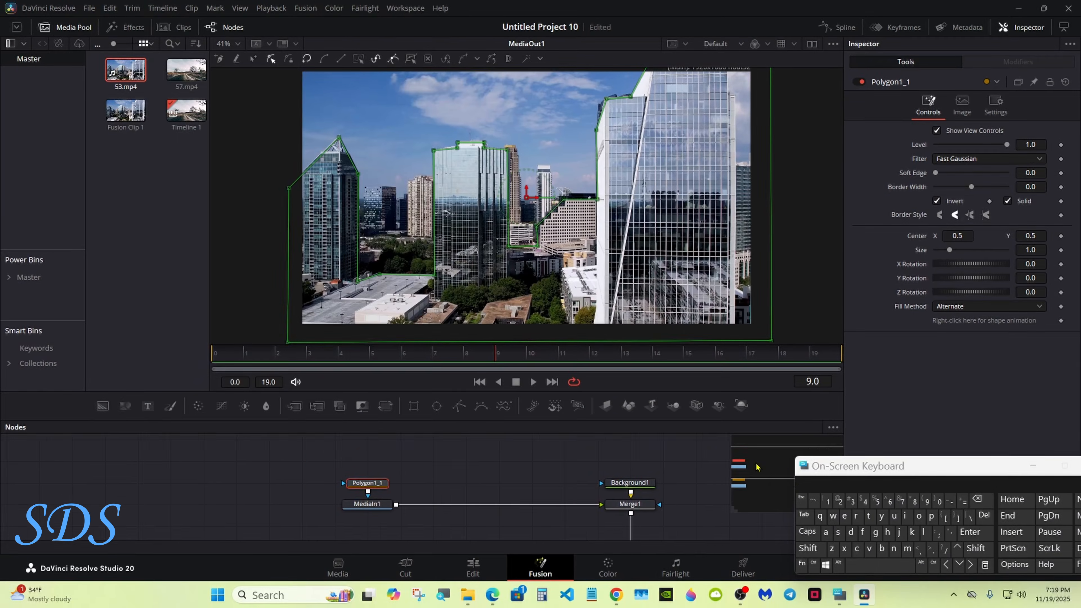
Step: Set the Center Y of Merge1 to 1.5 so the inverted part sits above the frame
drag(756, 464, 779, 477)
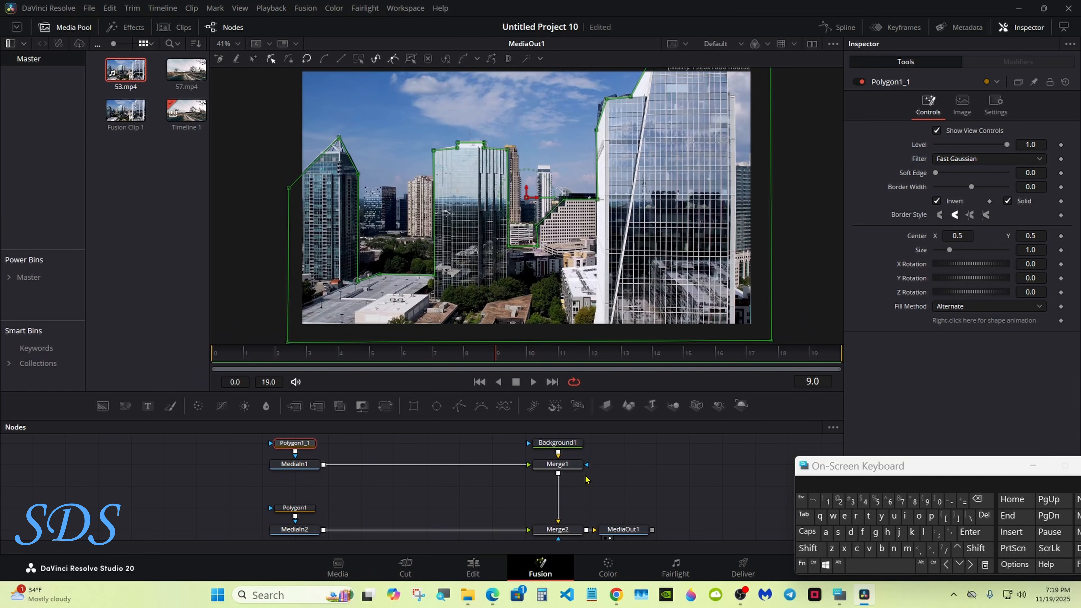
click(563, 468)
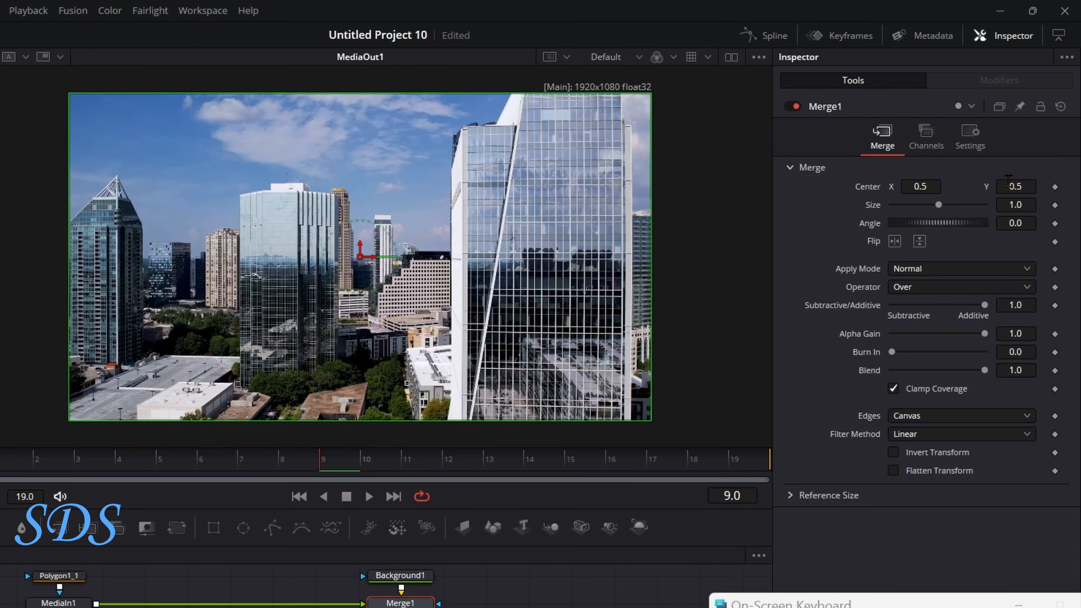
drag(1009, 181, 1034, 181)
click(1035, 181)
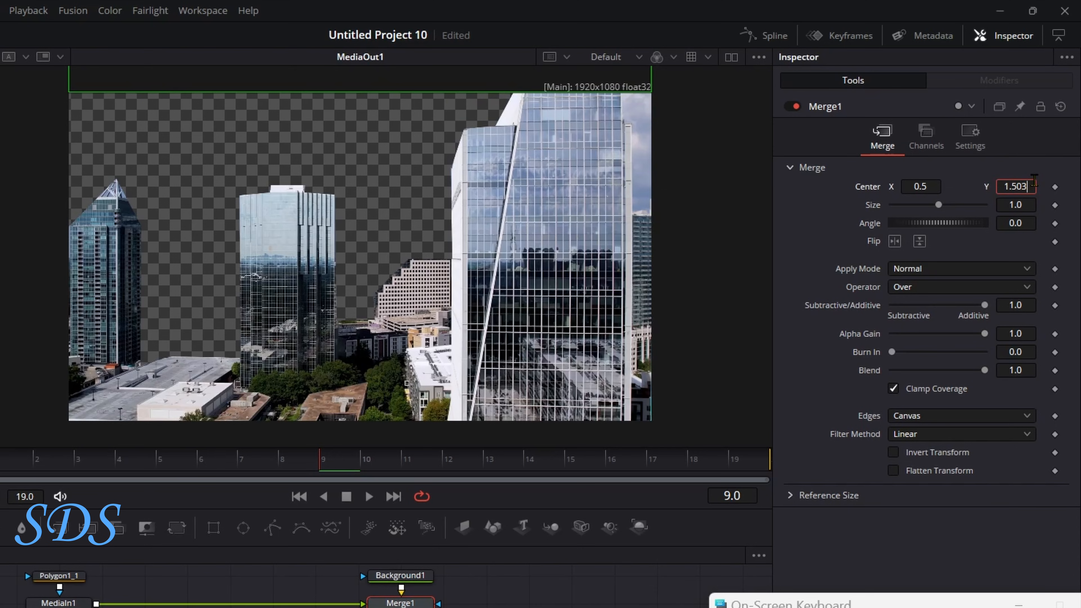
key(BackSpace)
key(BackSpace)
key(Tab)
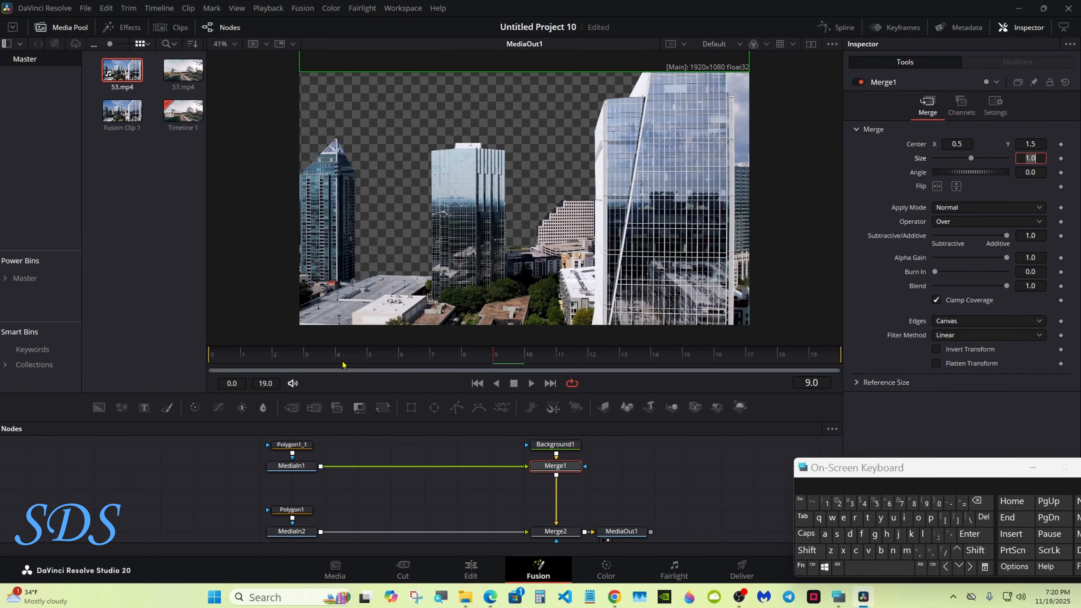
Step: At frame 0, set the Center Y of Merge2 to -0.5 and keyframe its Center
click(216, 358)
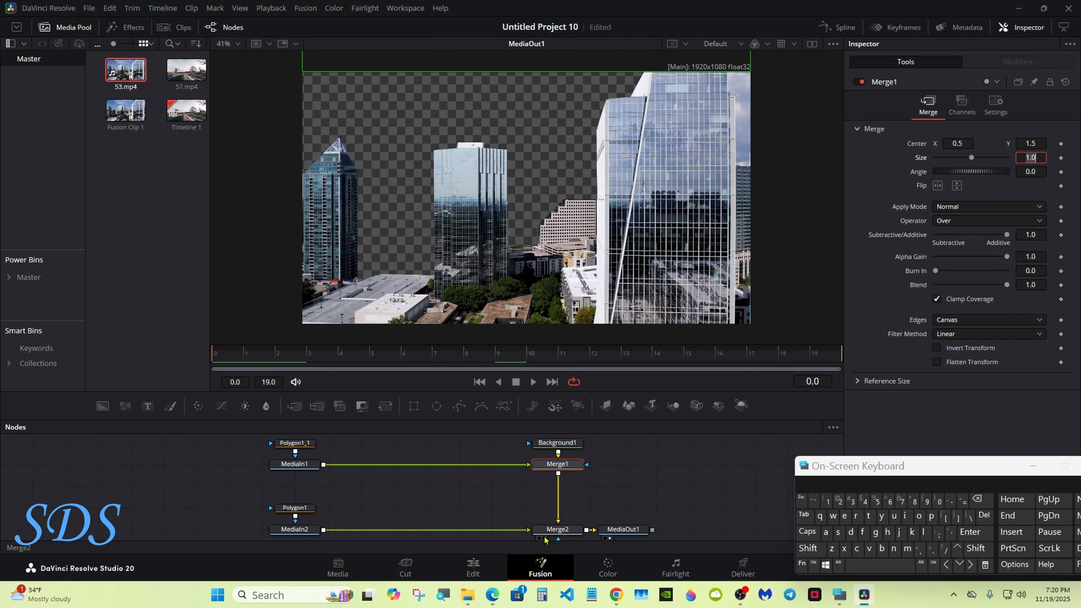
click(580, 534)
scroll(581, 535, down, 1)
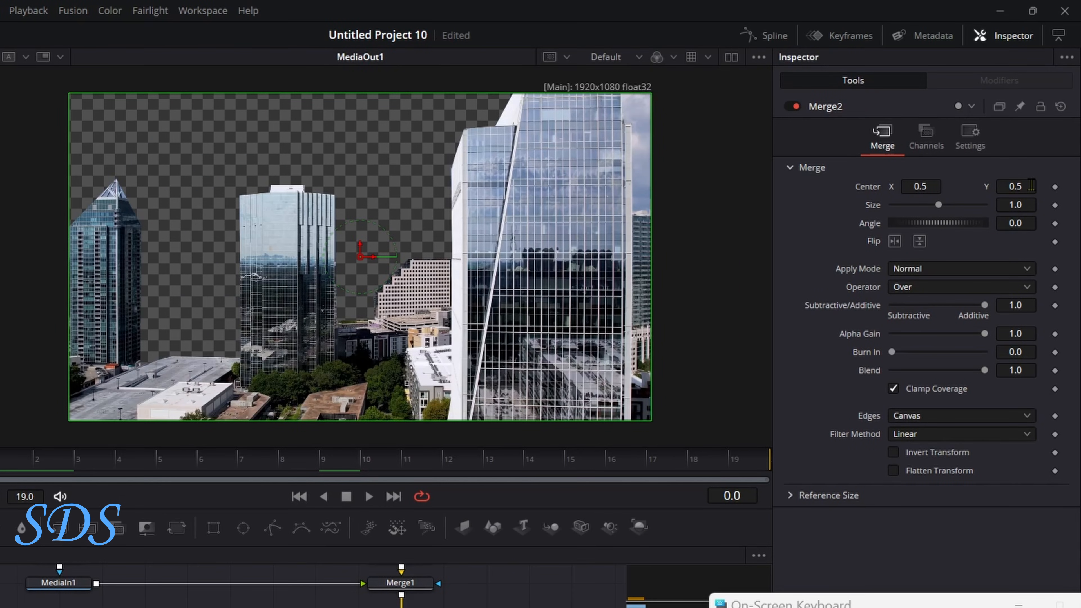
drag(1032, 185, 1034, 182)
click(1034, 182)
key(BackSpace)
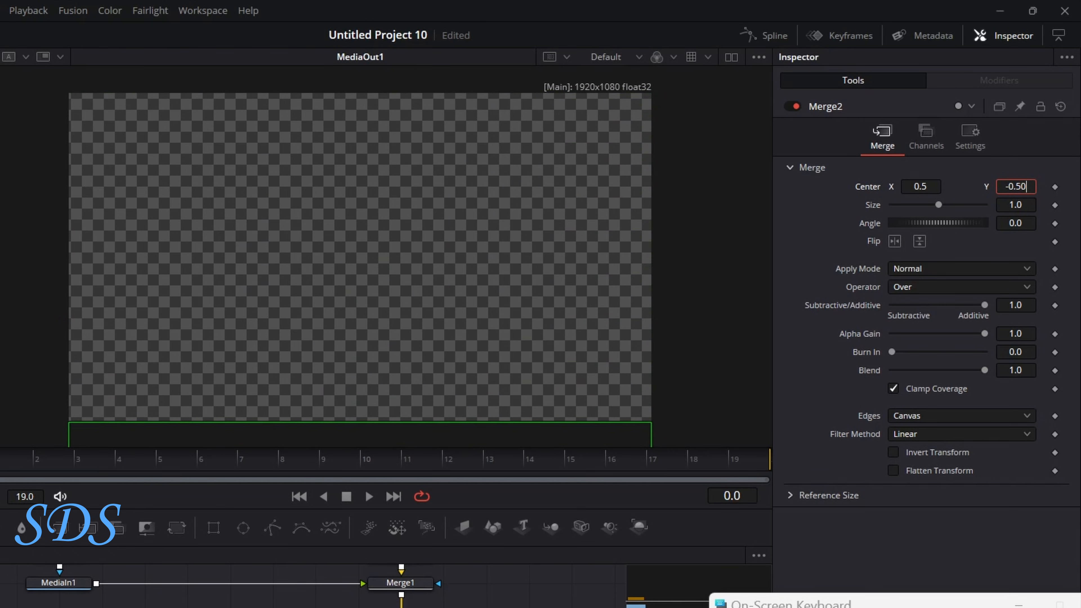
key(Tab)
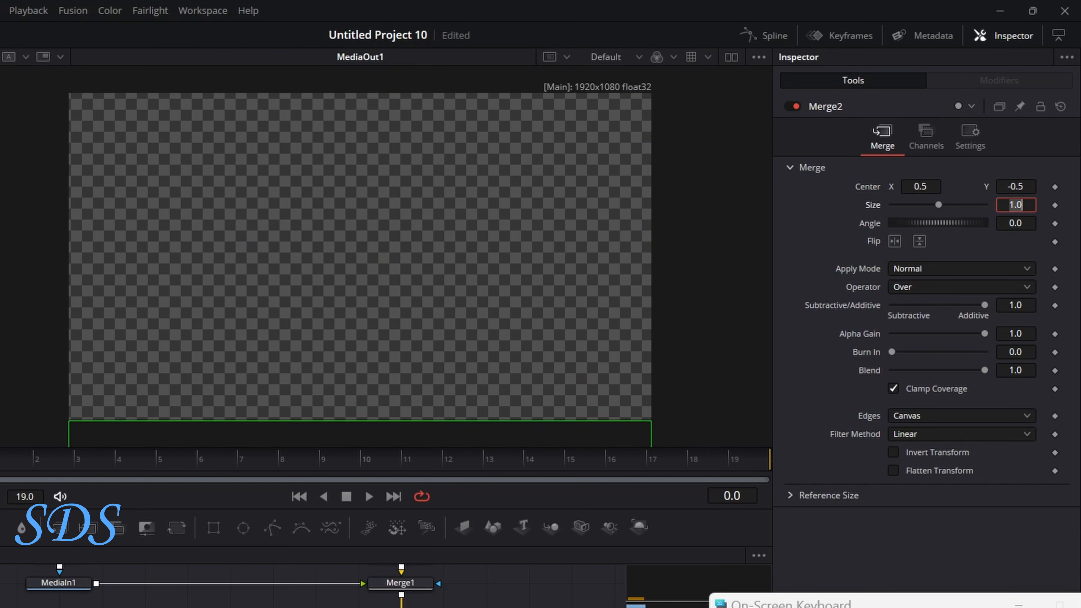
click(1055, 187)
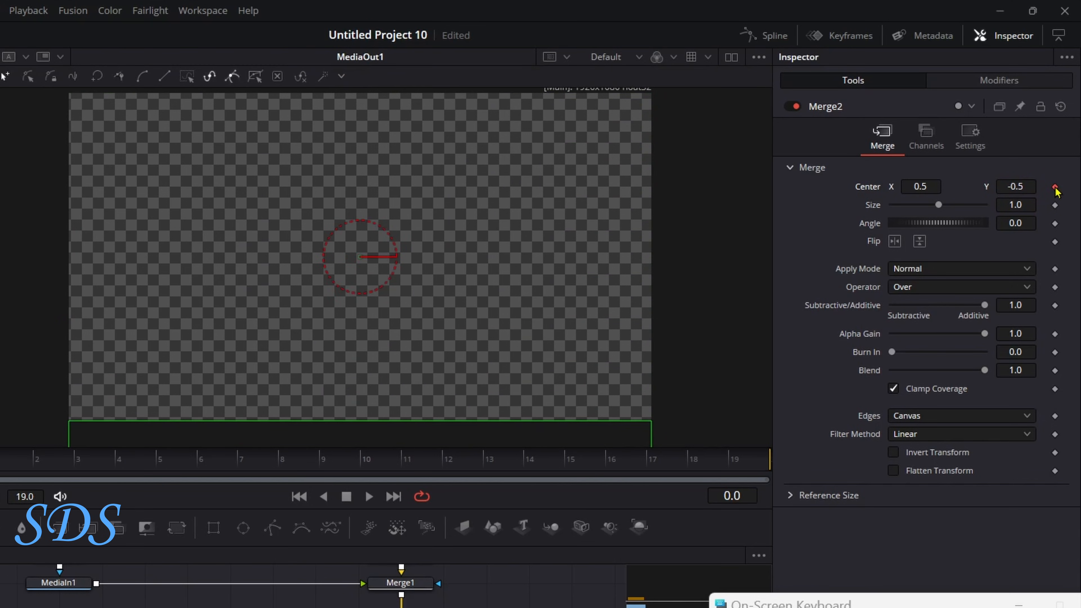
Step: At frame 9, set the Center Y of Merge2 to 0.5 so the buildings rise into place
click(276, 467)
drag(1005, 189, 1033, 186)
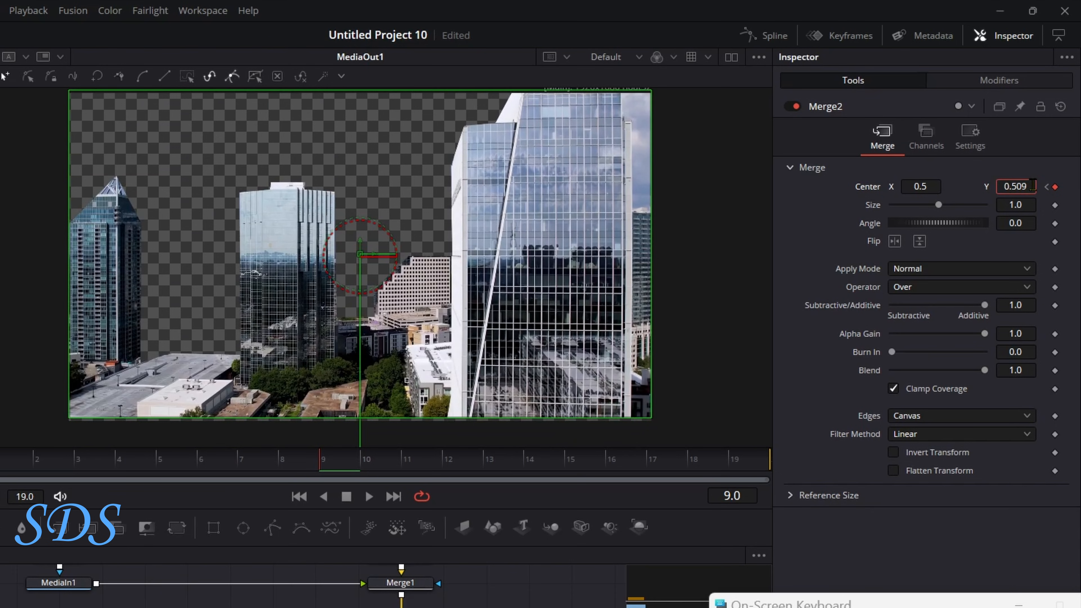
click(1033, 186)
key(BackSpace)
key(BackSpace)
key(Tab)
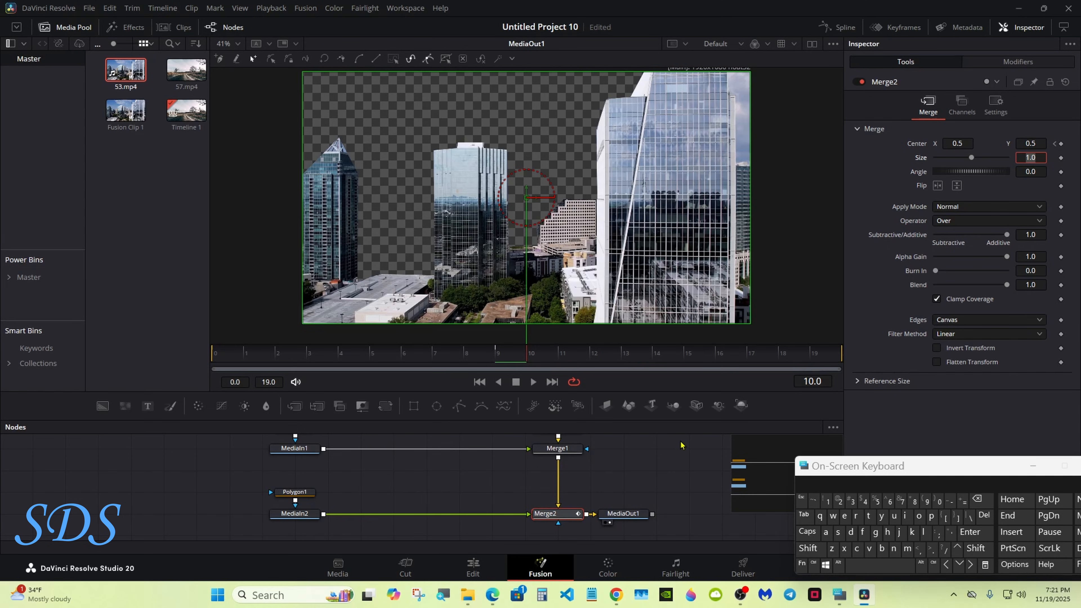
Step: Add a keyframe to the Center of Merge1 at frame 10
drag(640, 419, 639, 395)
drag(778, 463, 774, 454)
click(582, 460)
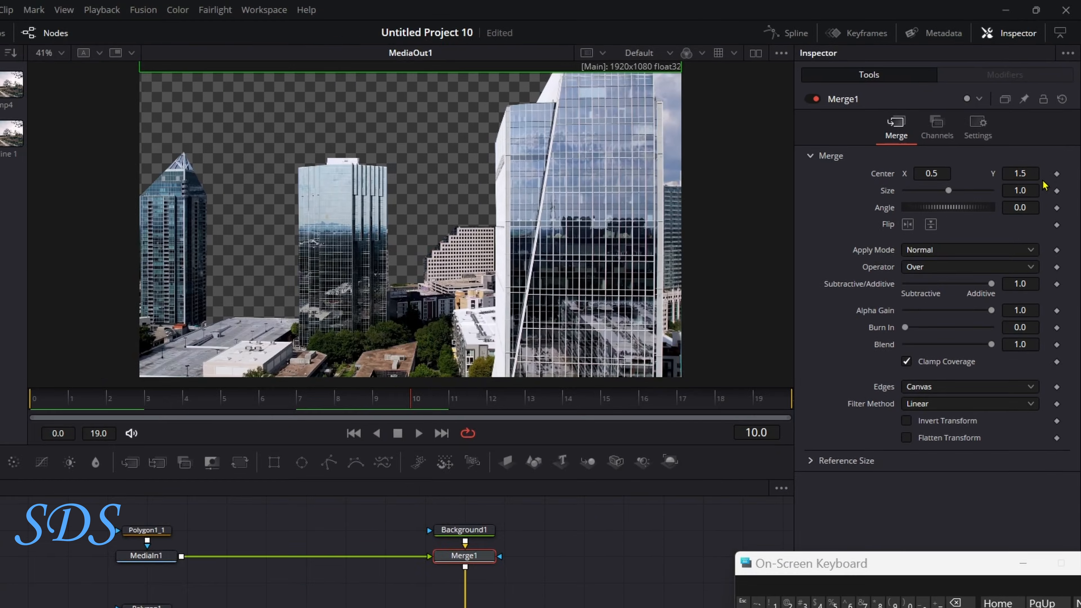
click(1061, 144)
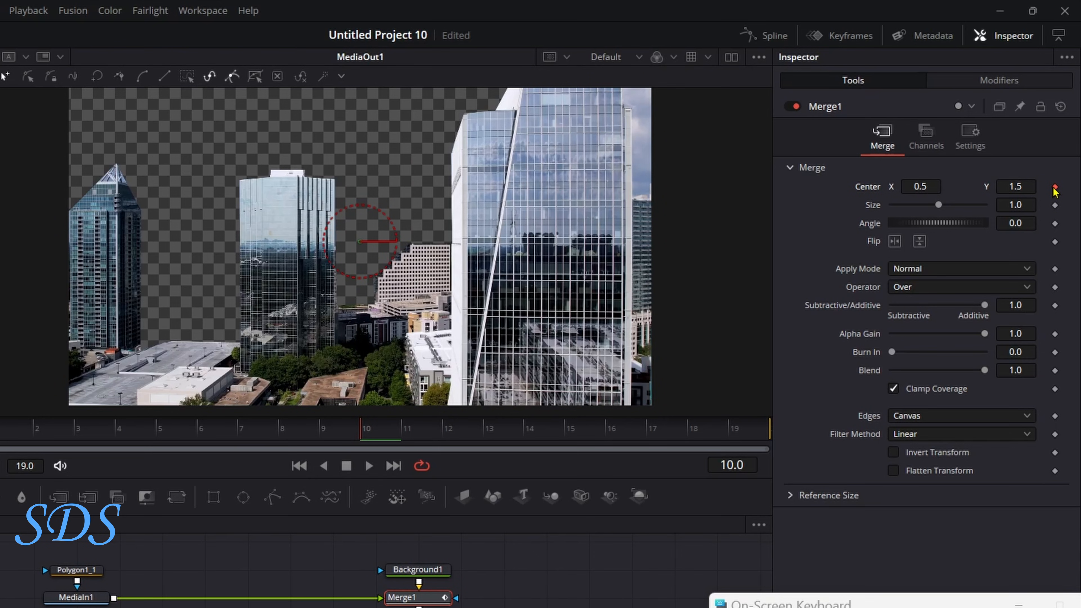
Step: At frame 19, set the Center Y of Merge1 to 0.5 so the sky part drops into place
drag(609, 427, 800, 430)
drag(1023, 188, 972, 255)
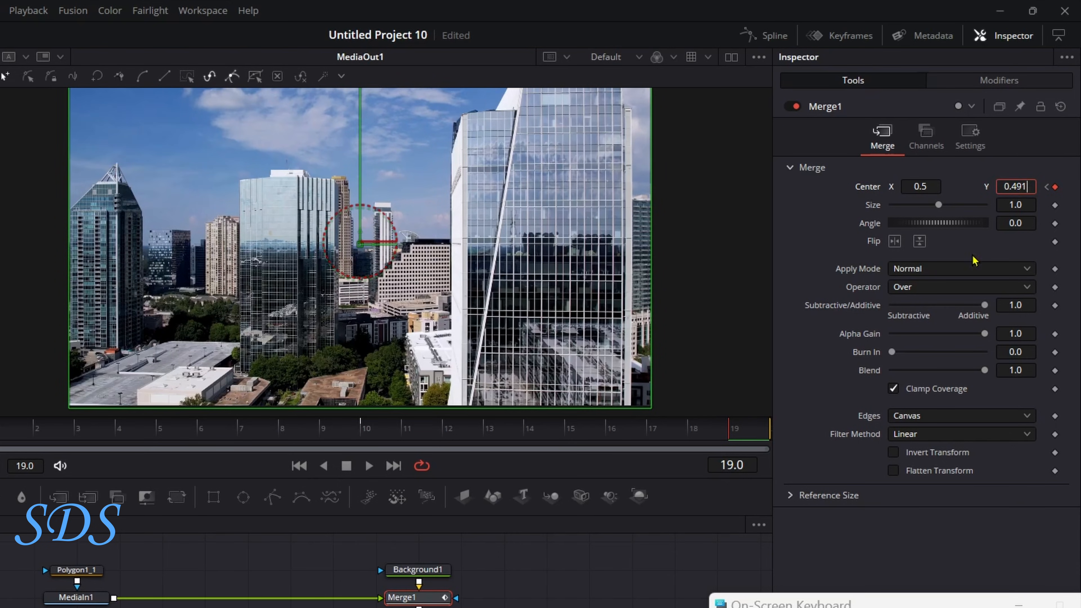
key(BackSpace)
key(BackSpace)
key(BackSpace)
key(Tab)
Step: Check the drop around frame 16 and enable motion blur on Merge1 with Quality 1 and a Shutter Angle of 85
drag(2, 431, 447, 425)
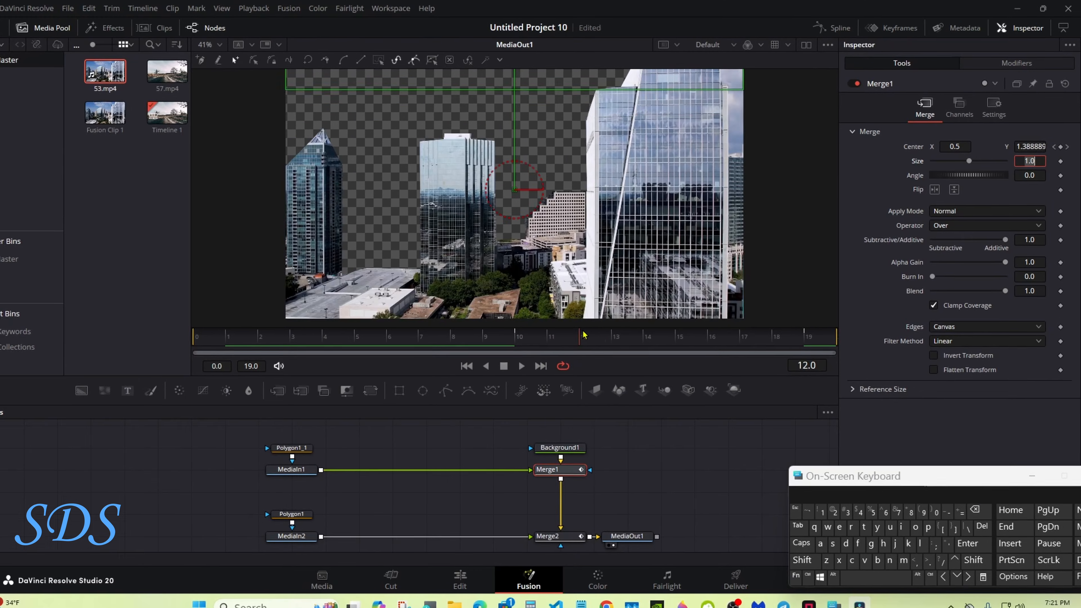
drag(583, 335, 717, 331)
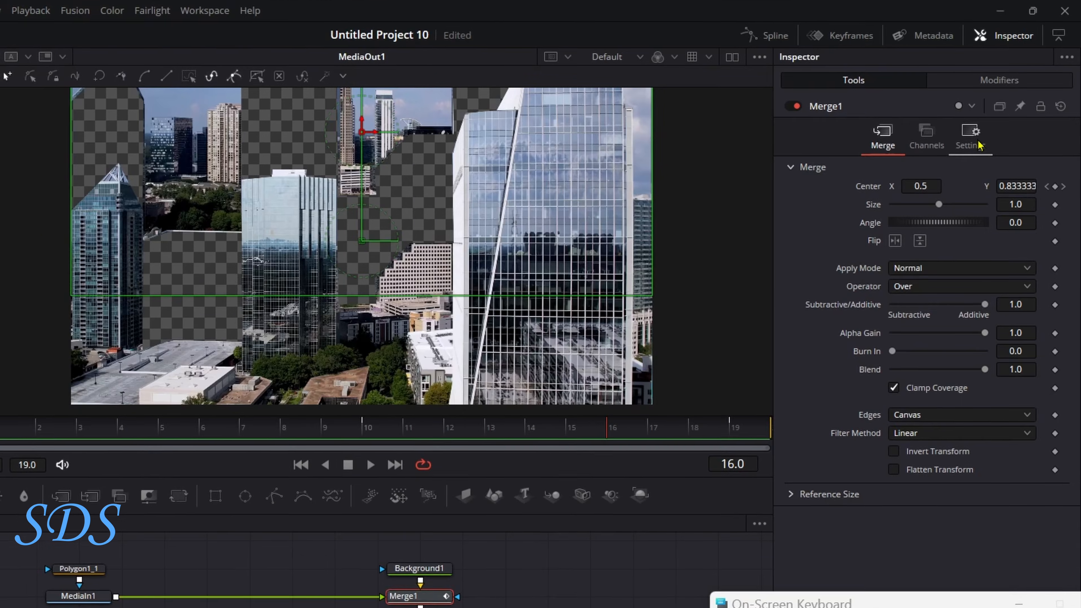
click(1001, 111)
click(893, 324)
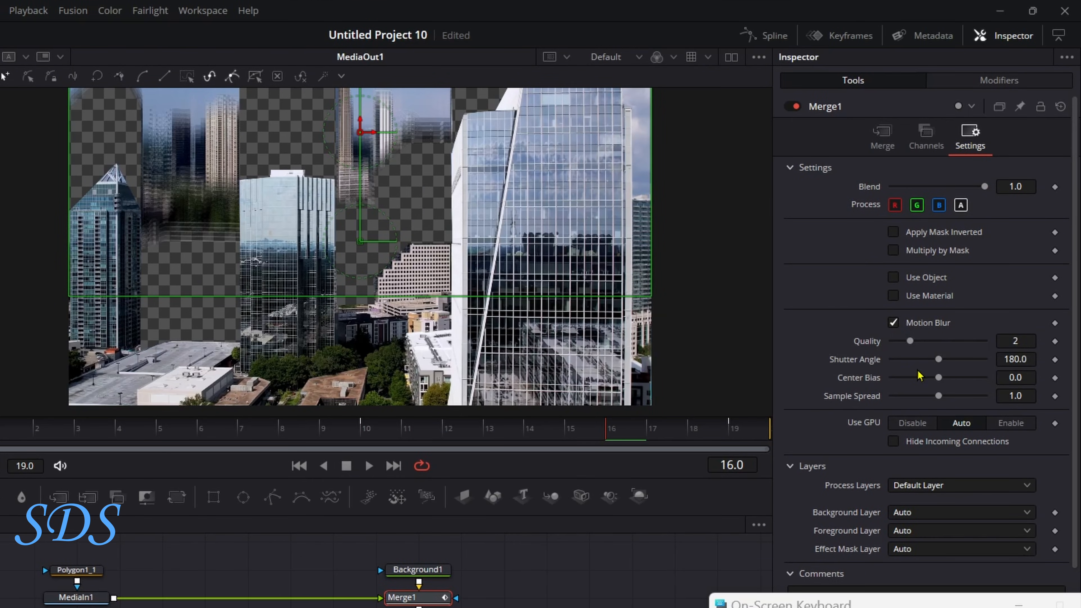
drag(910, 340, 914, 366)
drag(914, 363, 913, 364)
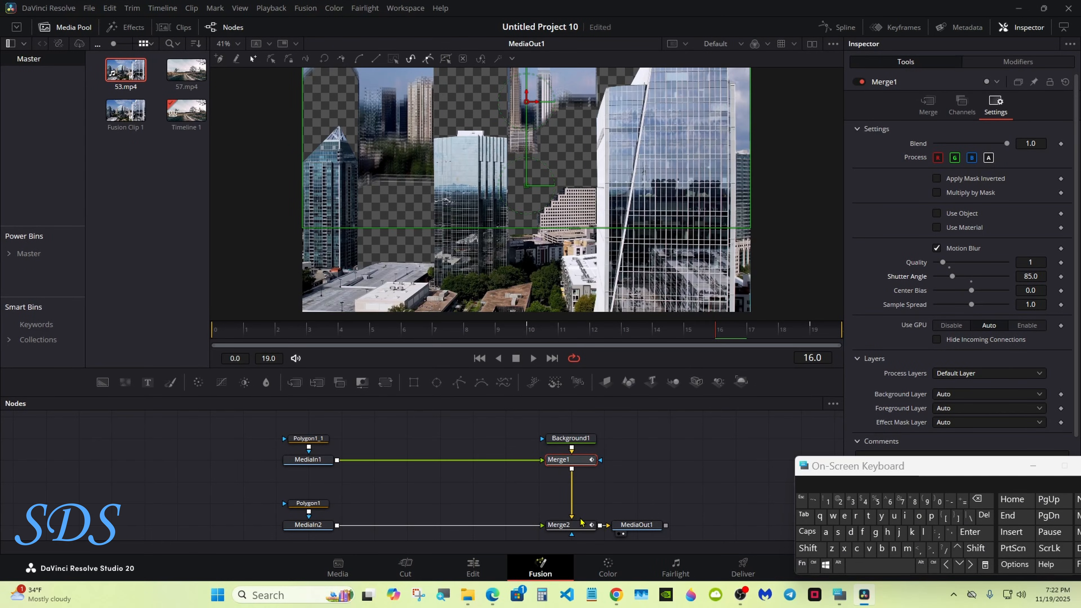
Step: Try motion blur on Merge2, check it between frames 5 and 8, and turn it off again
click(579, 527)
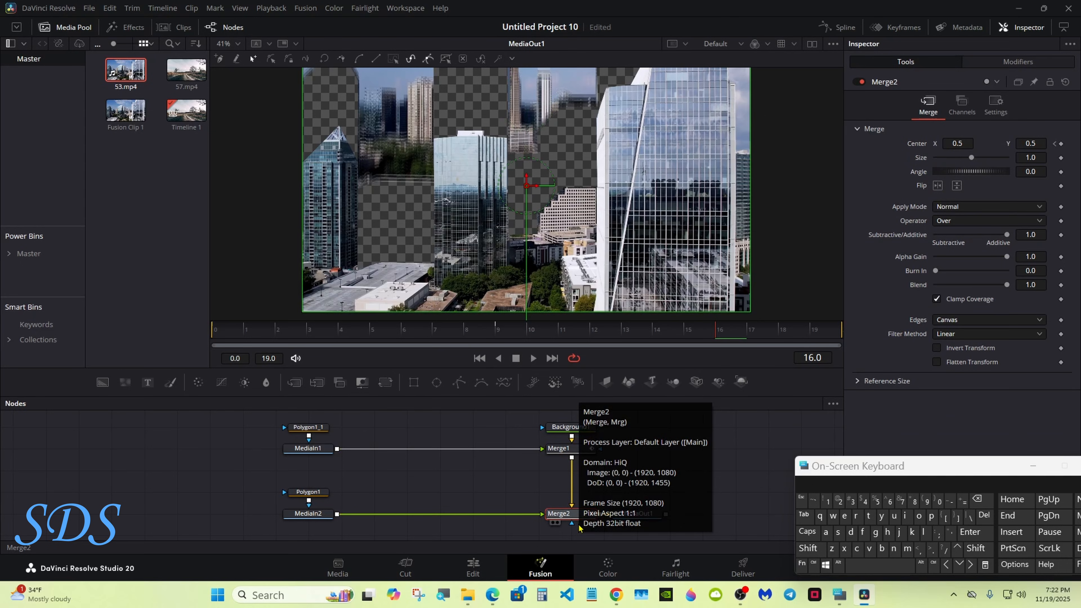
click(1000, 110)
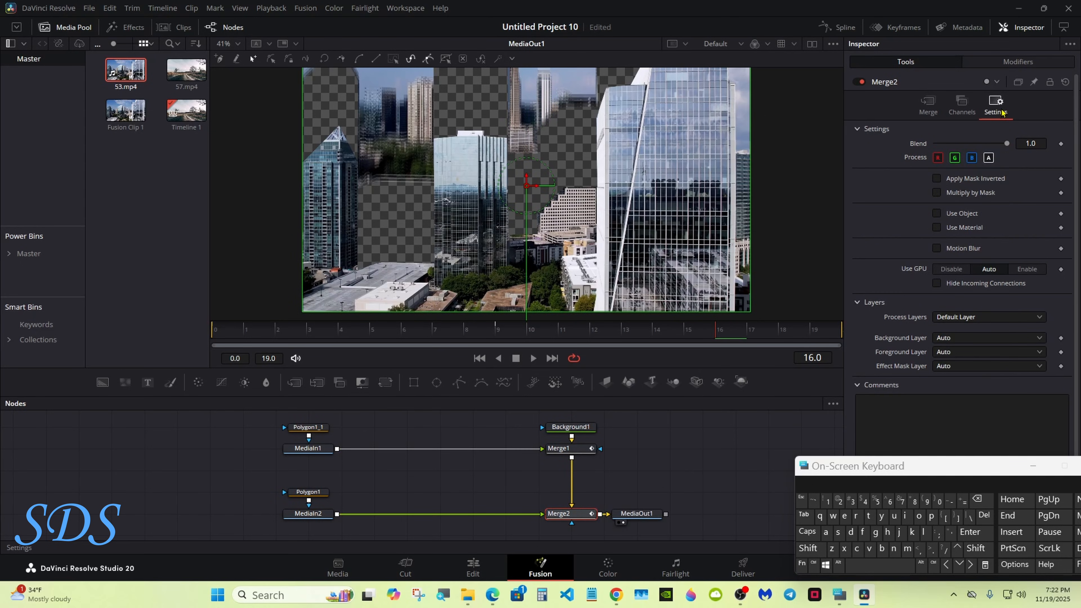
click(937, 248)
drag(463, 334, 371, 334)
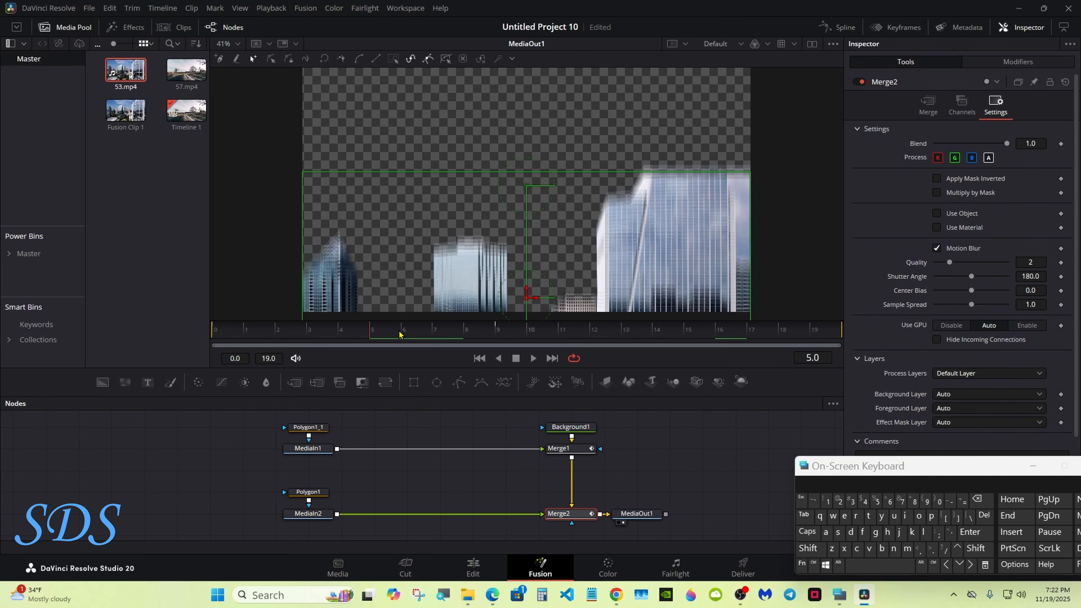
click(465, 334)
click(936, 249)
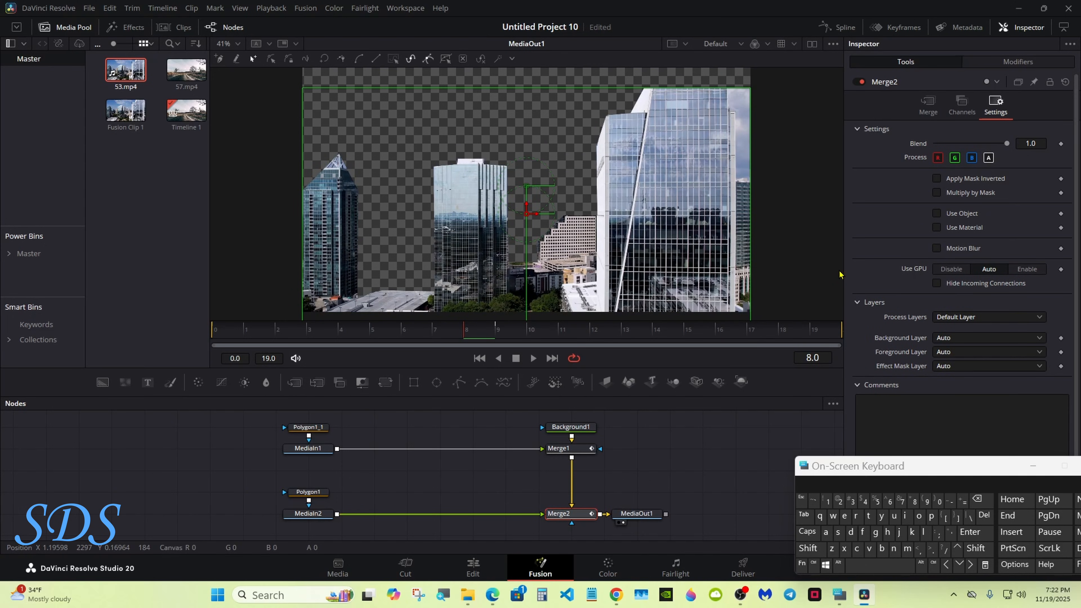
Step: Return to the Edit page and play Timeline 1 from the beginning to review the transition
drag(465, 334, 748, 332)
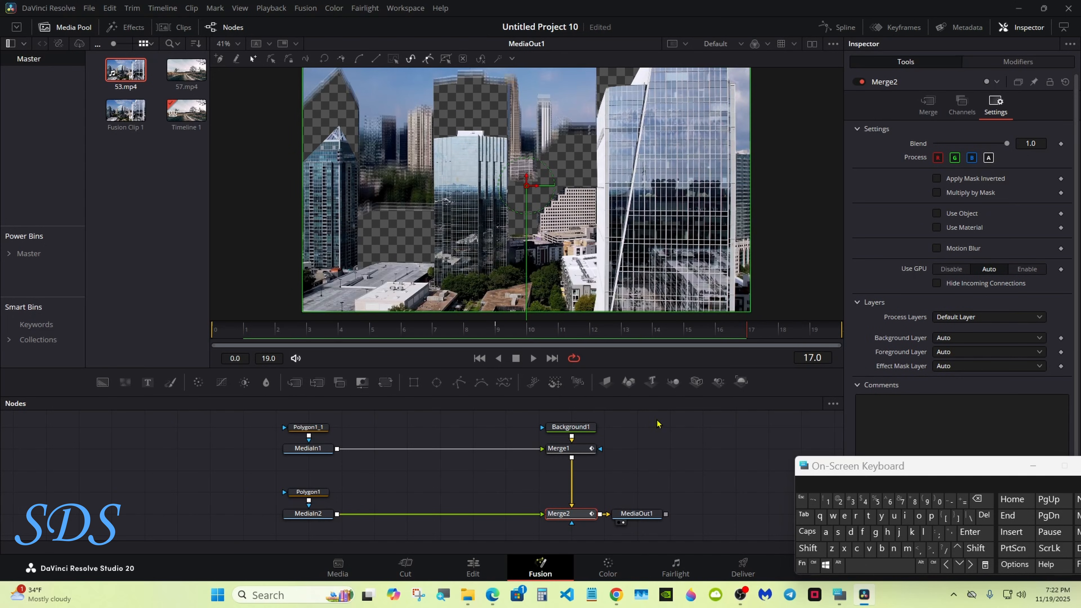
click(493, 481)
click(474, 565)
click(1043, 469)
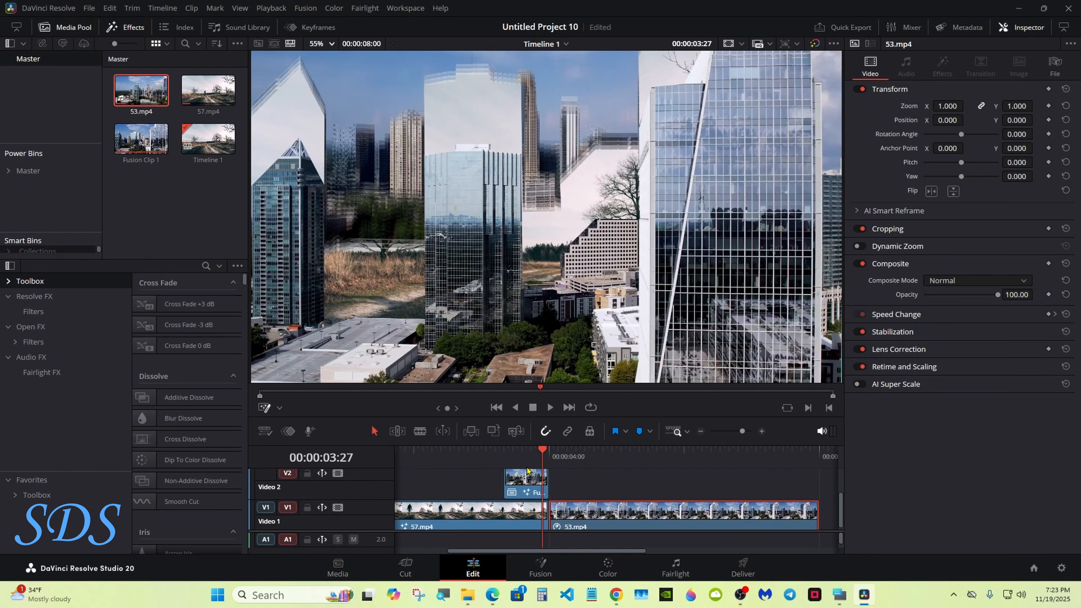
drag(542, 450, 383, 453)
key(space)
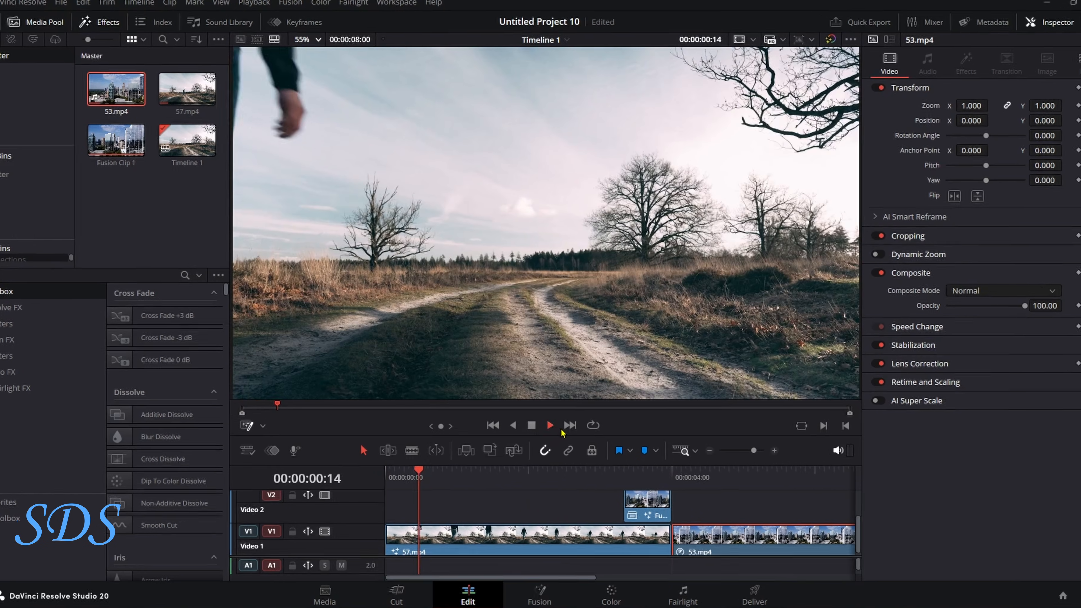